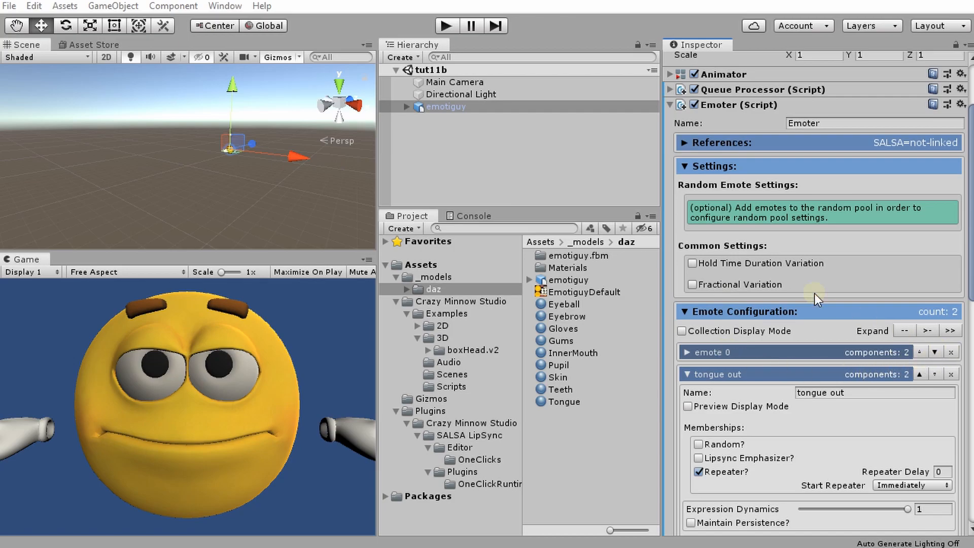
Step: Replace the emote 0 and tongue out emotes with one new emote that belongs to the Random pool
{"action": "left_click", "coordinate": [951, 352]}
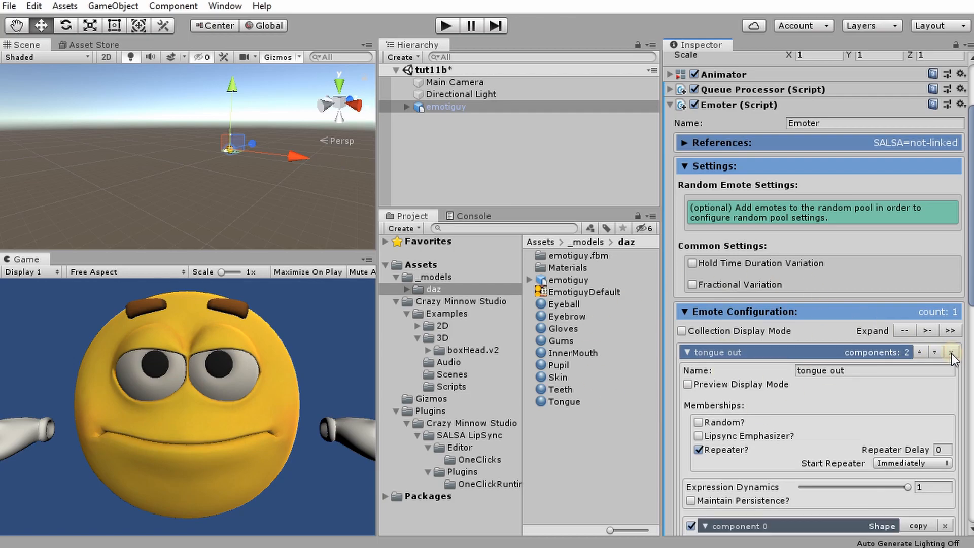
{"action": "left_click", "coordinate": [951, 352]}
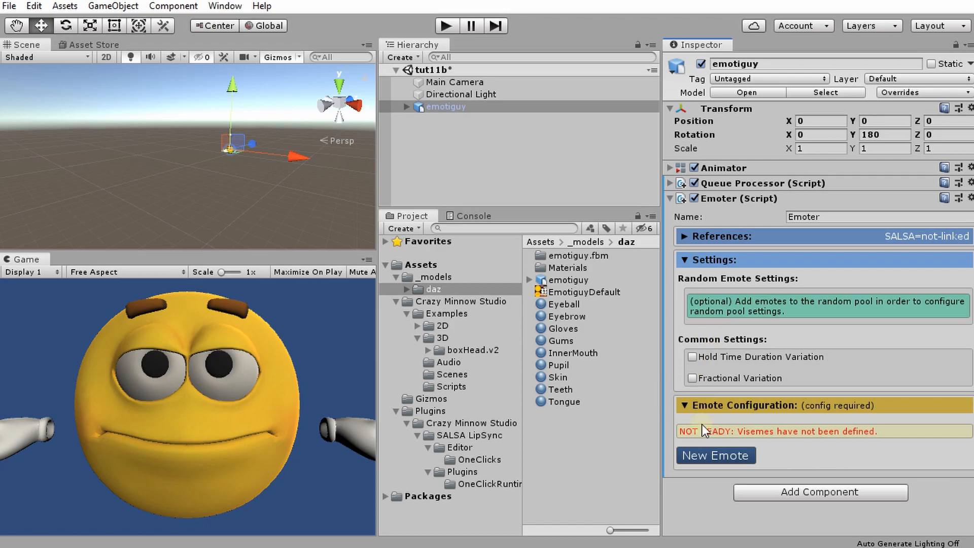
{"action": "left_click", "coordinate": [717, 455]}
{"action": "scroll", "coordinate": [736, 411], "scroll_direction": "down", "scroll_amount": 5}
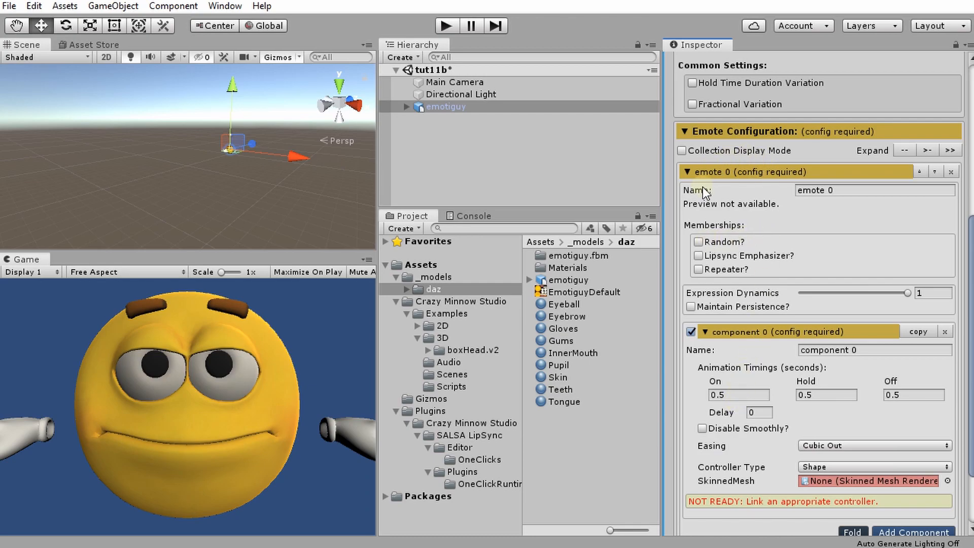
{"action": "left_click", "coordinate": [699, 242]}
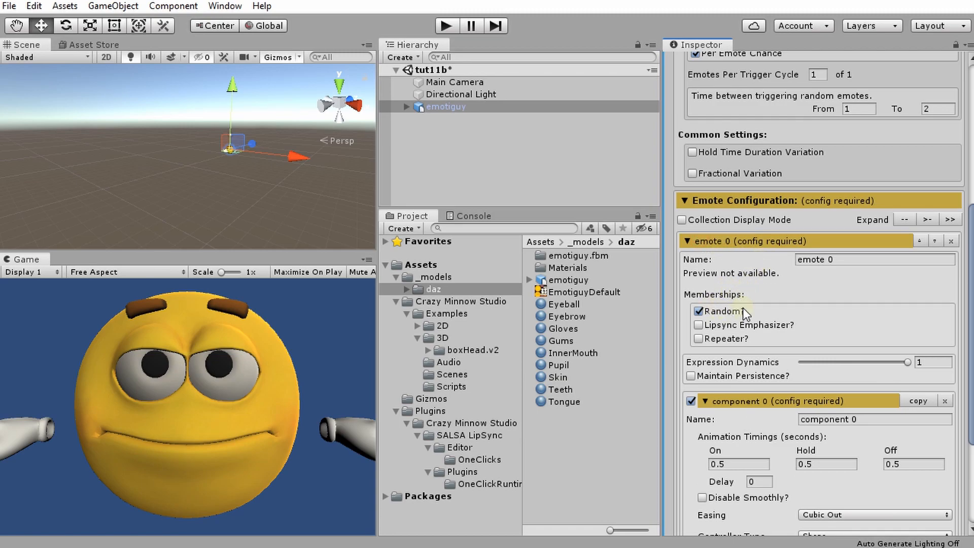
{"action": "scroll", "coordinate": [770, 427], "scroll_direction": "down", "scroll_amount": 3}
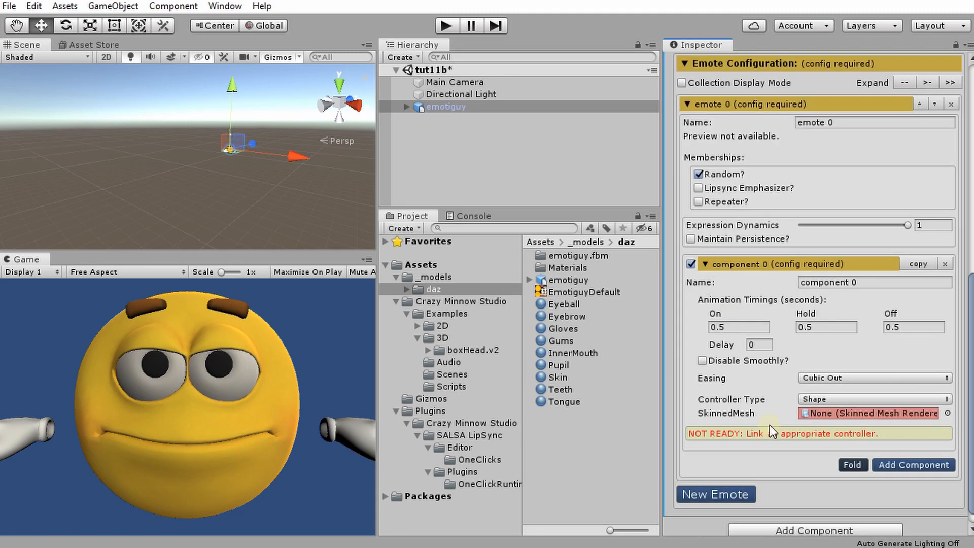
Step: Link Emotiguy_16450.Shape as the new emote's skinned mesh and set its blendshape to head__Sleepy
{"action": "left_click", "coordinate": [408, 106]}
{"action": "left_click", "coordinate": [417, 118]}
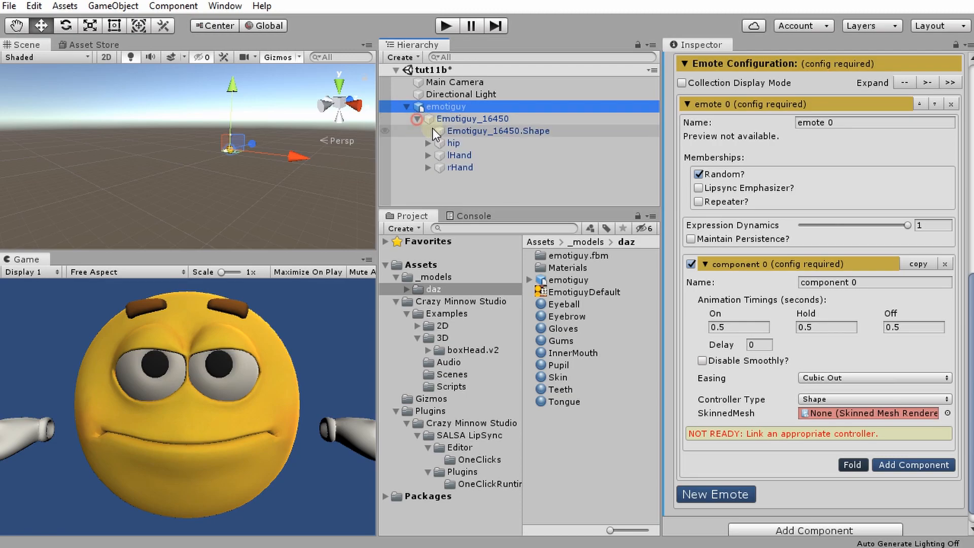
{"action": "left_click_drag", "start_coordinate": [471, 134], "coordinate": [822, 411]}
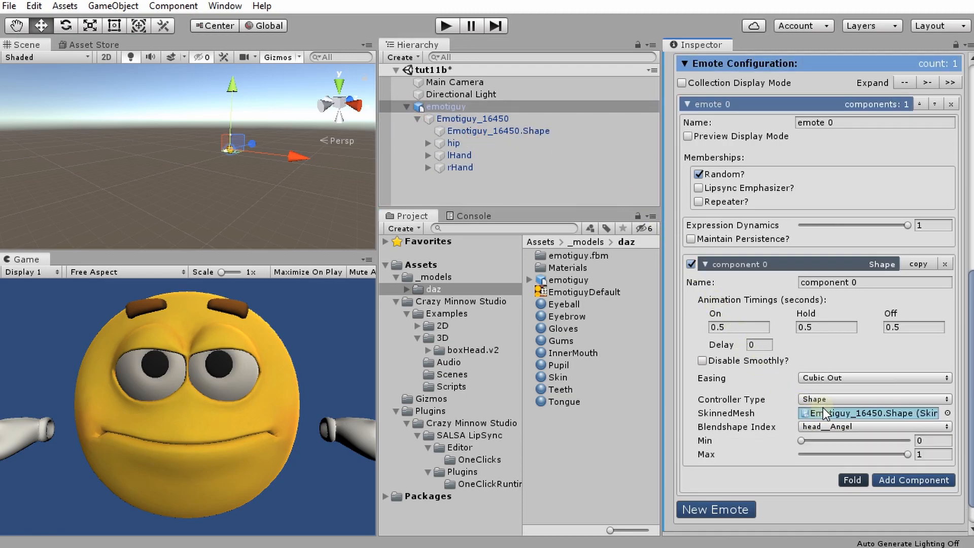
{"action": "left_click", "coordinate": [851, 427]}
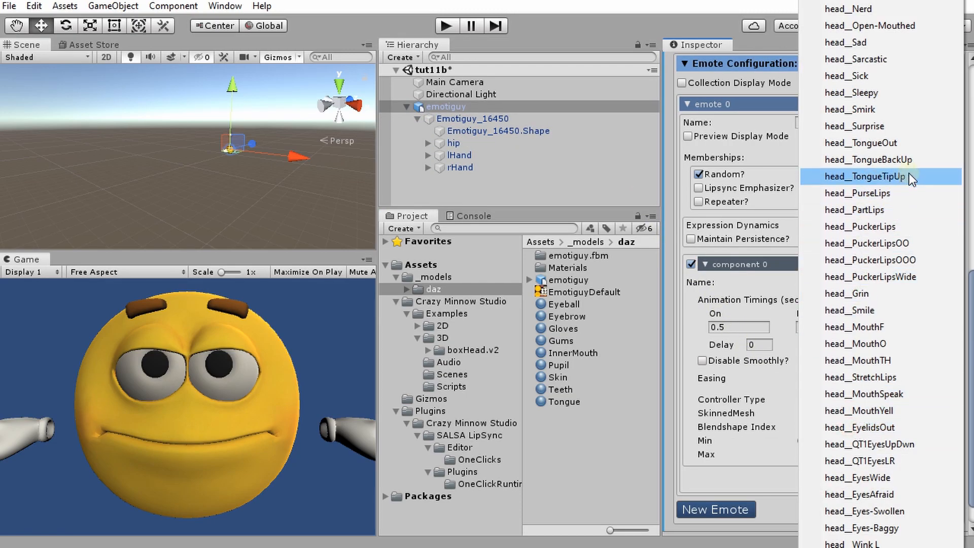
{"action": "left_click", "coordinate": [892, 92]}
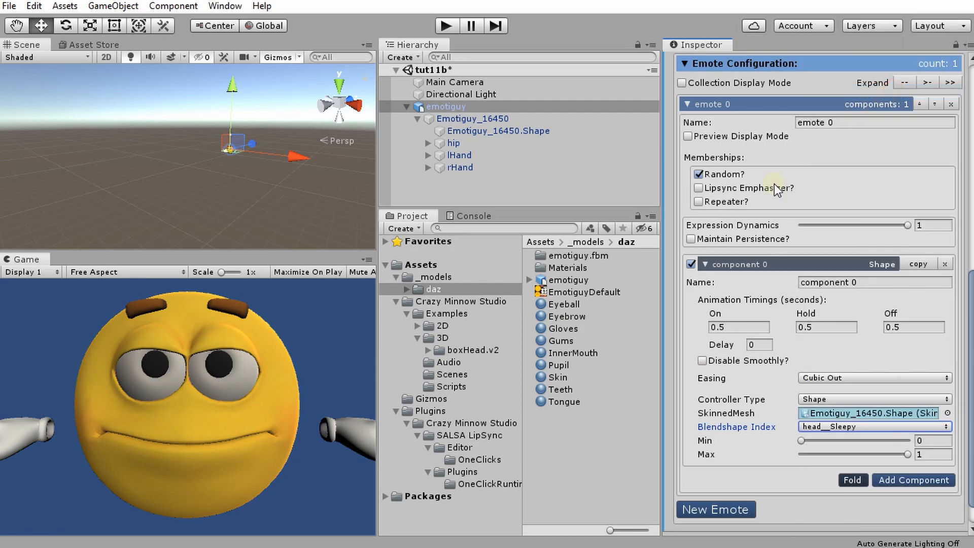
{"action": "left_click", "coordinate": [709, 138]}
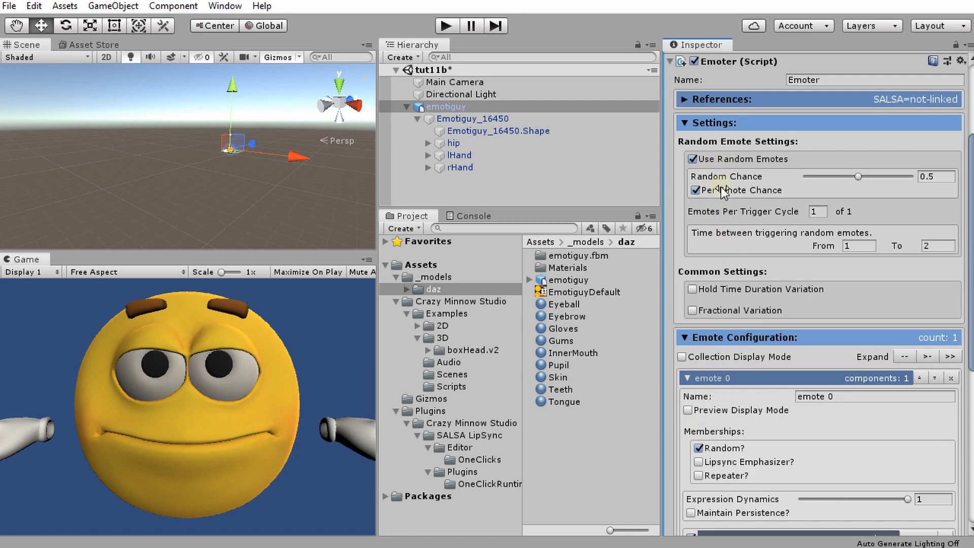
Step: Turn emote 0's Random membership off and on again, and briefly view the emote in Collection Display Mode
{"action": "left_click", "coordinate": [699, 448]}
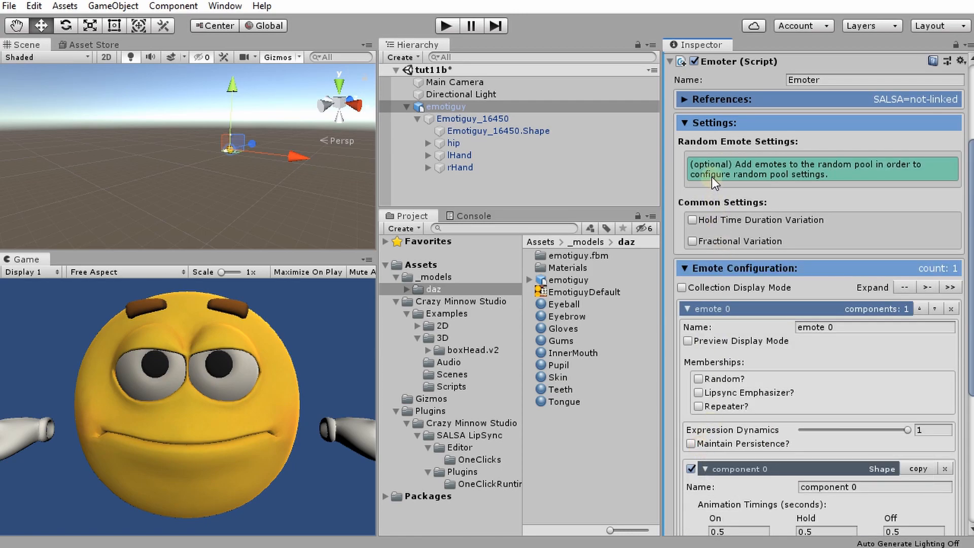
{"action": "left_click", "coordinate": [698, 379]}
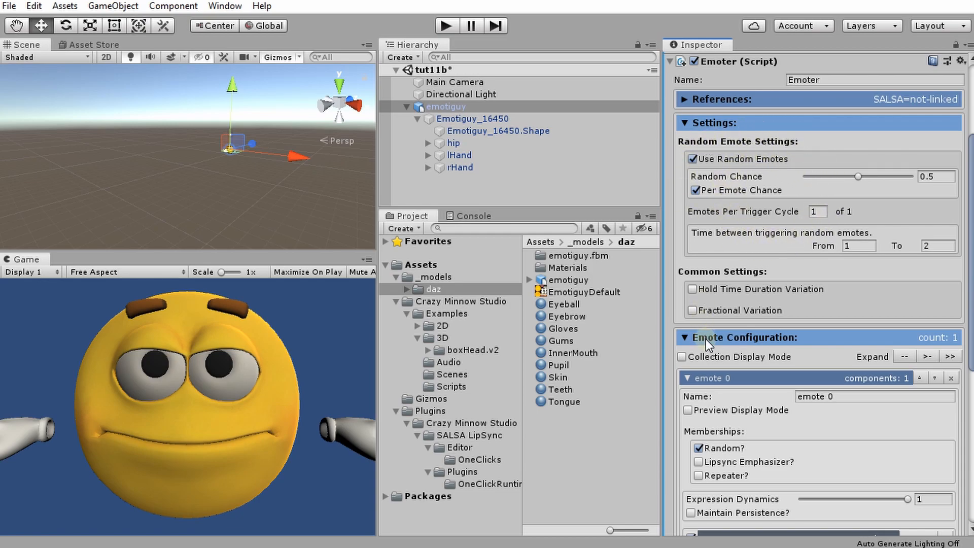
{"action": "left_click", "coordinate": [702, 356]}
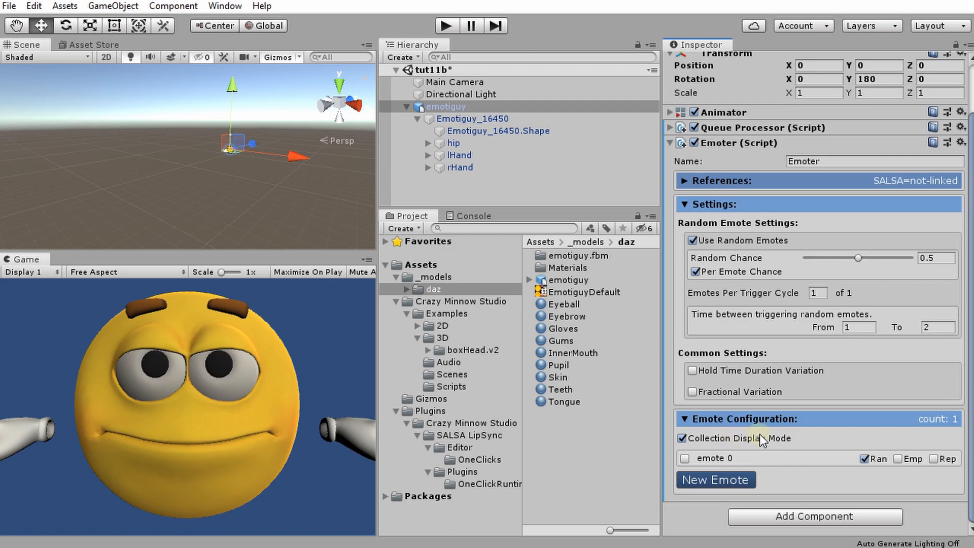
{"action": "left_click", "coordinate": [732, 437]}
Step: Rename emote 0 as sleepy and collapse its settings
{"action": "scroll", "coordinate": [824, 416], "scroll_direction": "down", "scroll_amount": 4}
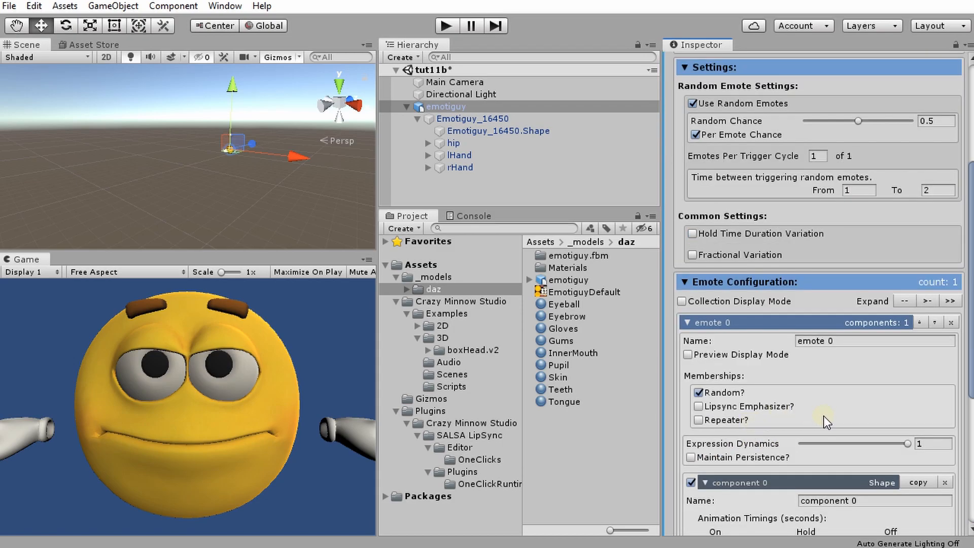
{"action": "left_click", "coordinate": [840, 341]}
{"action": "type", "text": "s"}
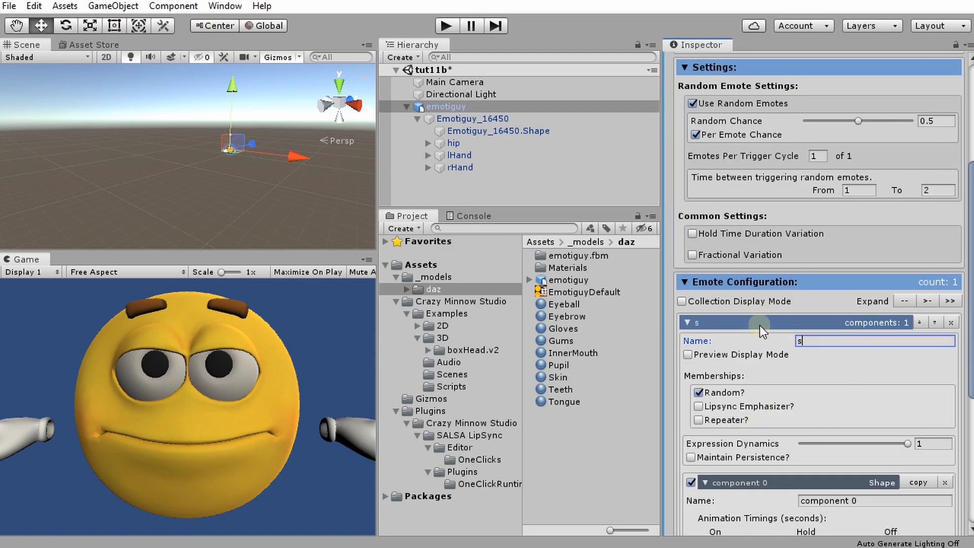
{"action": "type", "text": "leepy"}
{"action": "left_click", "coordinate": [744, 317]}
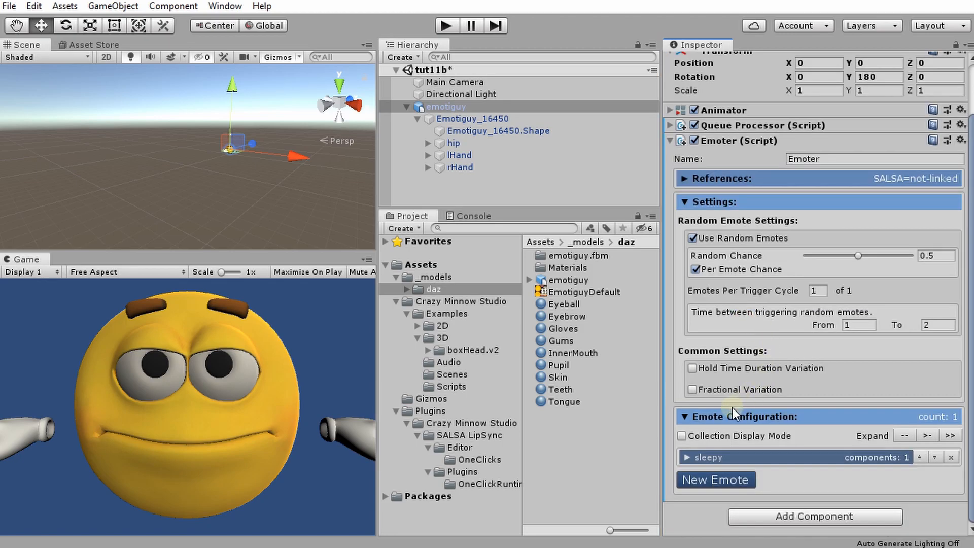
Step: Add a second emote and set its component's blendshape to head__Sad
{"action": "left_click", "coordinate": [718, 480]}
{"action": "scroll", "coordinate": [800, 403], "scroll_direction": "down", "scroll_amount": 10}
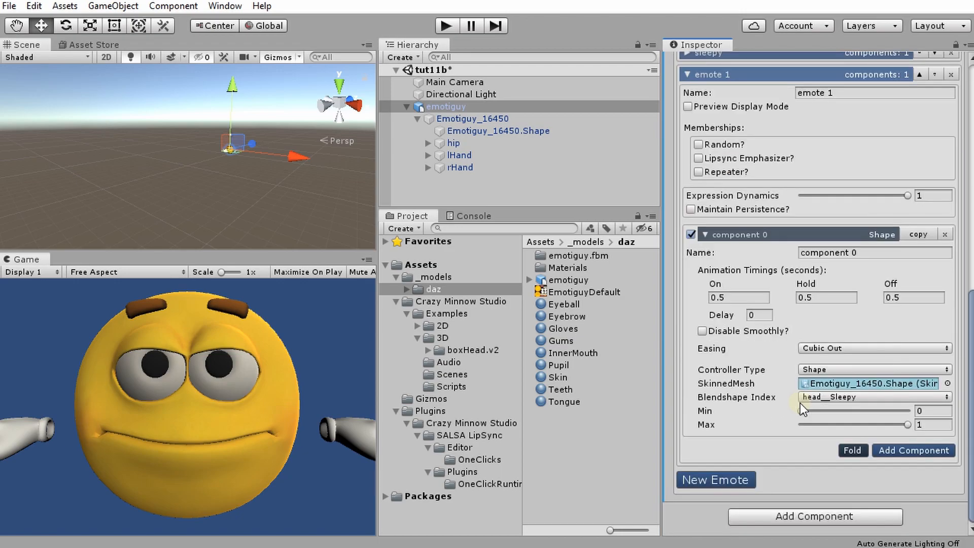
{"action": "left_click", "coordinate": [808, 397]}
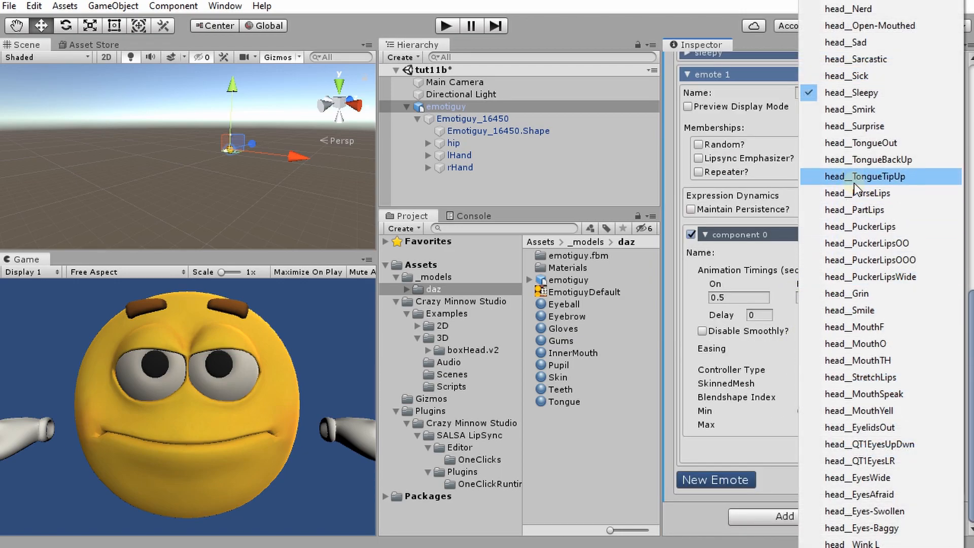
{"action": "left_click", "coordinate": [872, 43]}
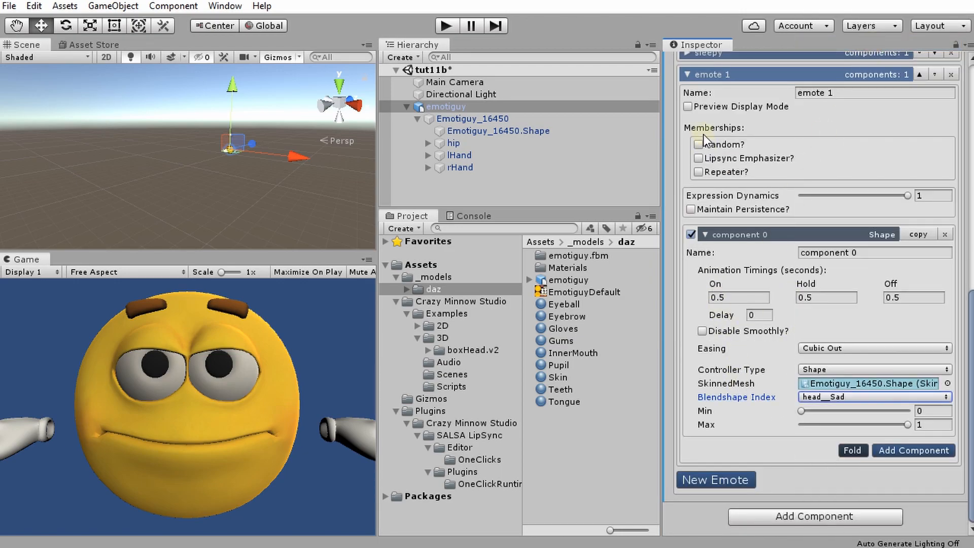
{"action": "left_click", "coordinate": [687, 76]}
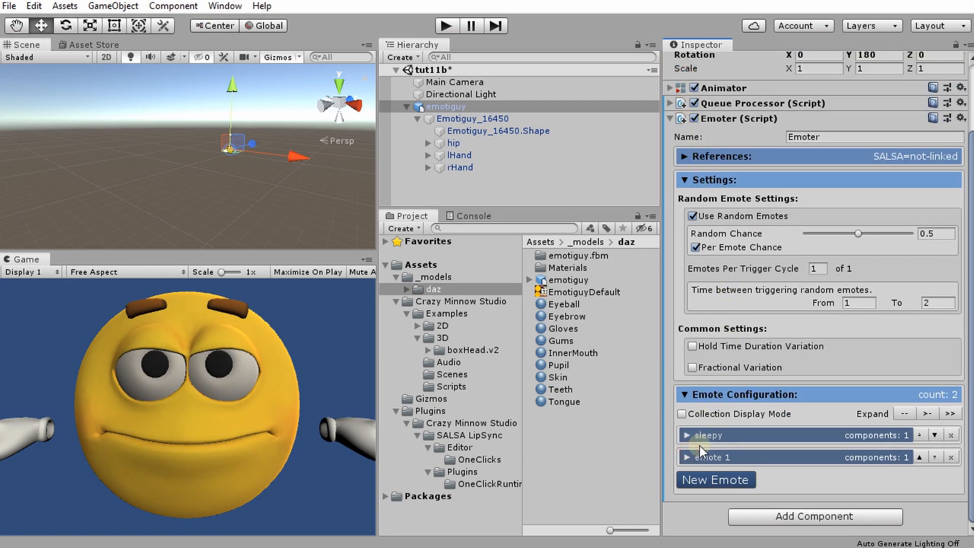
Step: Rename emote 1 as sad and collapse its settings
{"action": "left_click", "coordinate": [686, 457]}
{"action": "left_click", "coordinate": [840, 476]}
{"action": "type", "text": "sad"}
{"action": "left_click", "coordinate": [685, 457]}
Step: Add a third emote and set its component's blendshape to head__Surprise
{"action": "left_click", "coordinate": [710, 476]}
{"action": "scroll", "coordinate": [715, 457], "scroll_direction": "down", "scroll_amount": 8}
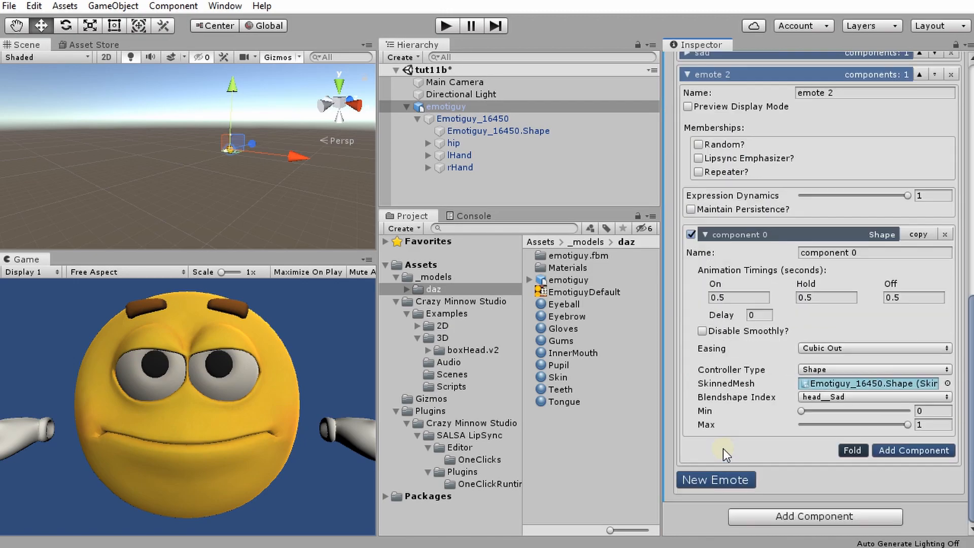
{"action": "left_click", "coordinate": [834, 396]}
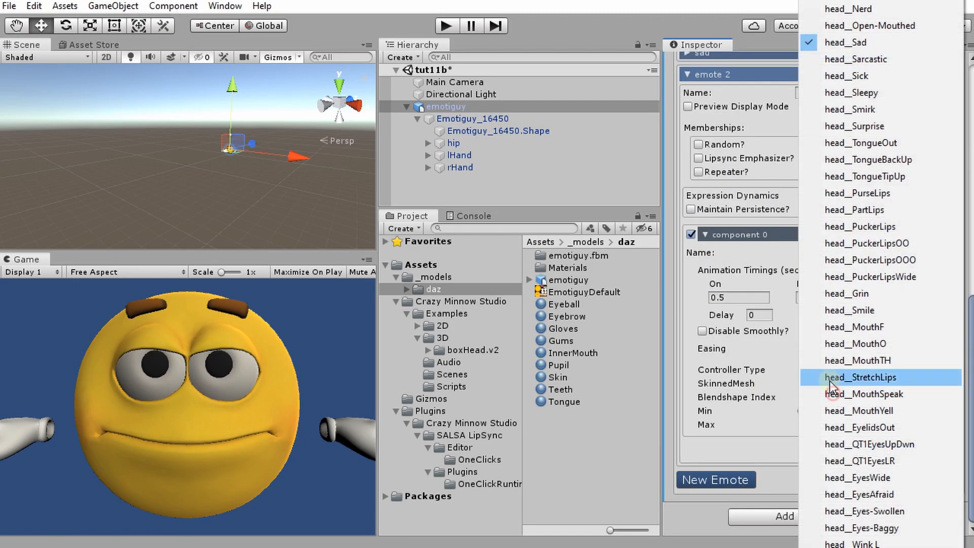
{"action": "left_click", "coordinate": [889, 128]}
Step: Preview the third emote on the model, turn the preview off, and give the emote Random membership
{"action": "left_click", "coordinate": [688, 106]}
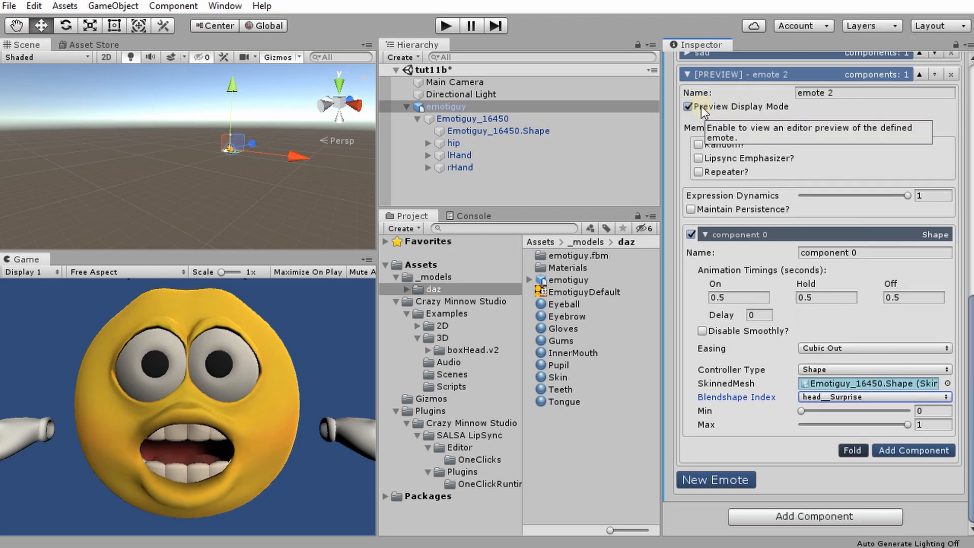
{"action": "left_click", "coordinate": [701, 106]}
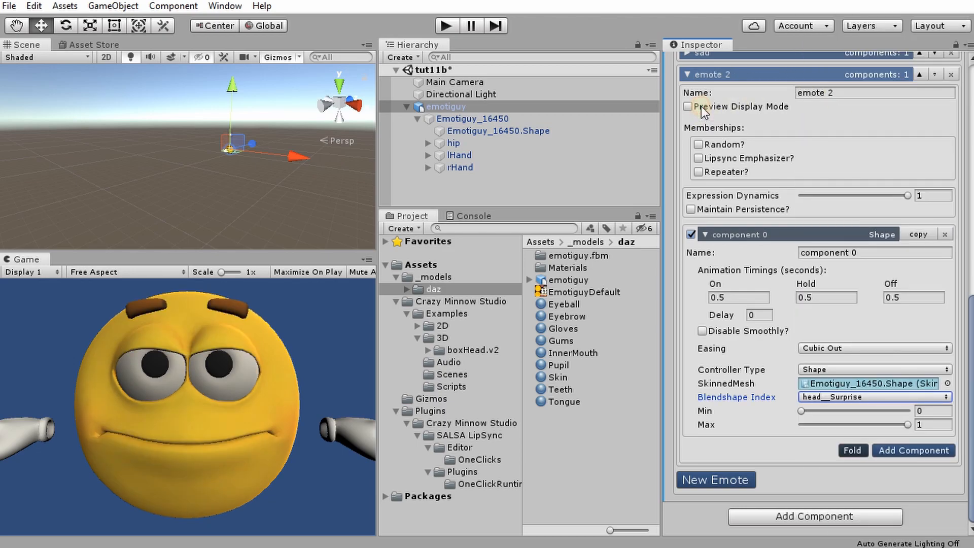
{"action": "left_click", "coordinate": [735, 144]}
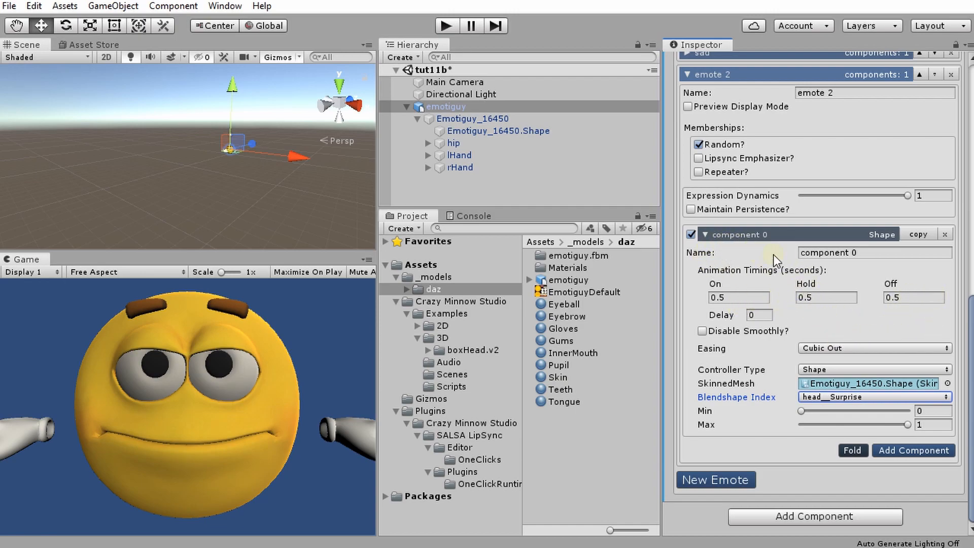
{"action": "left_click", "coordinate": [725, 234]}
Step: Rename the third emote as surprise and collapse its settings
{"action": "scroll", "coordinate": [707, 267], "scroll_direction": "up", "scroll_amount": 5}
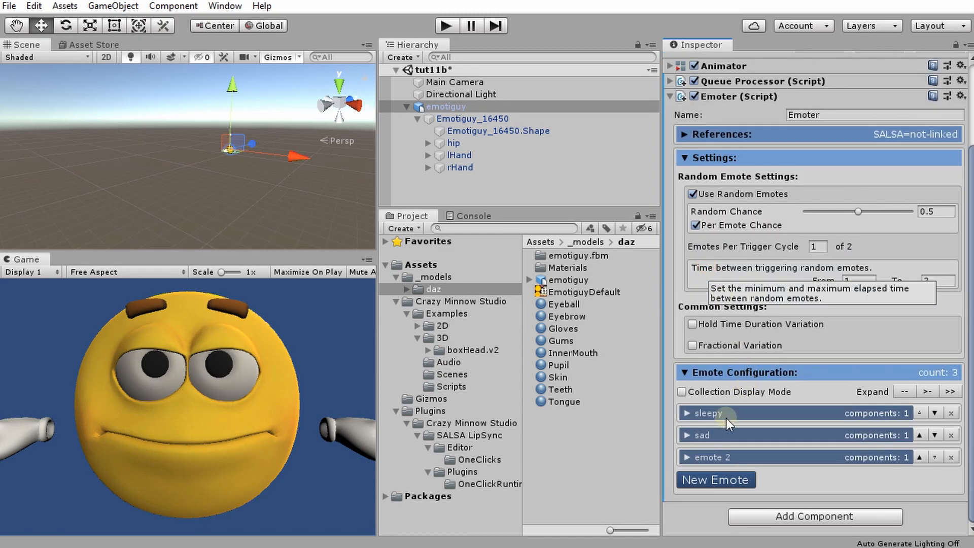
{"action": "scroll", "coordinate": [761, 420], "scroll_direction": "down", "scroll_amount": 5}
{"action": "left_click", "coordinate": [822, 285]}
{"action": "type", "text": "surprise"}
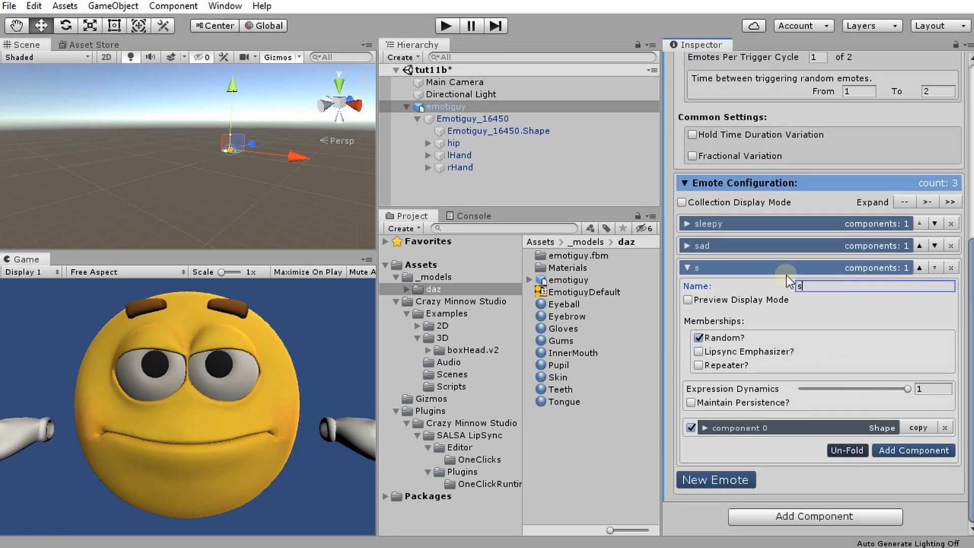
{"action": "left_click", "coordinate": [707, 269]}
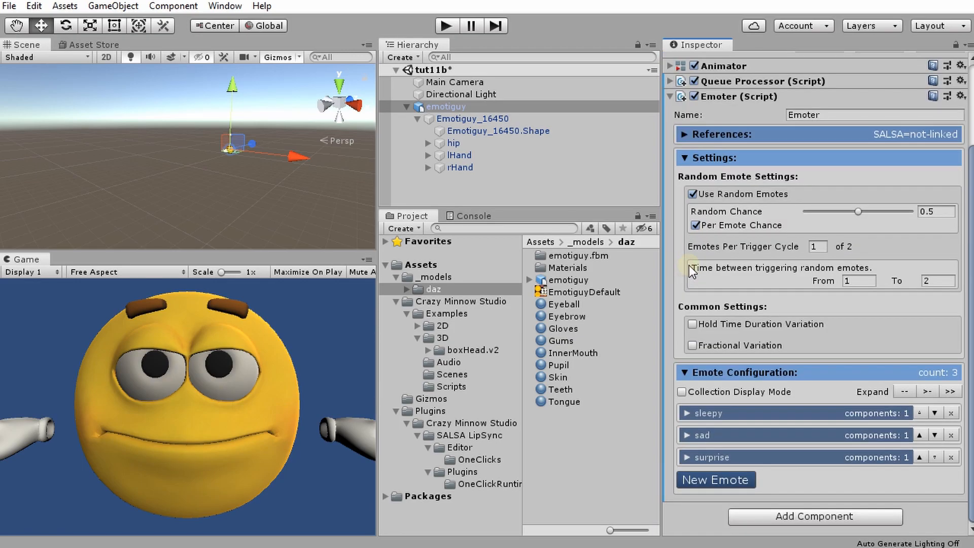
Step: List the emotes in Collection Display Mode with all three set to Random, and preview each expression on the model
{"action": "left_click", "coordinate": [682, 392]}
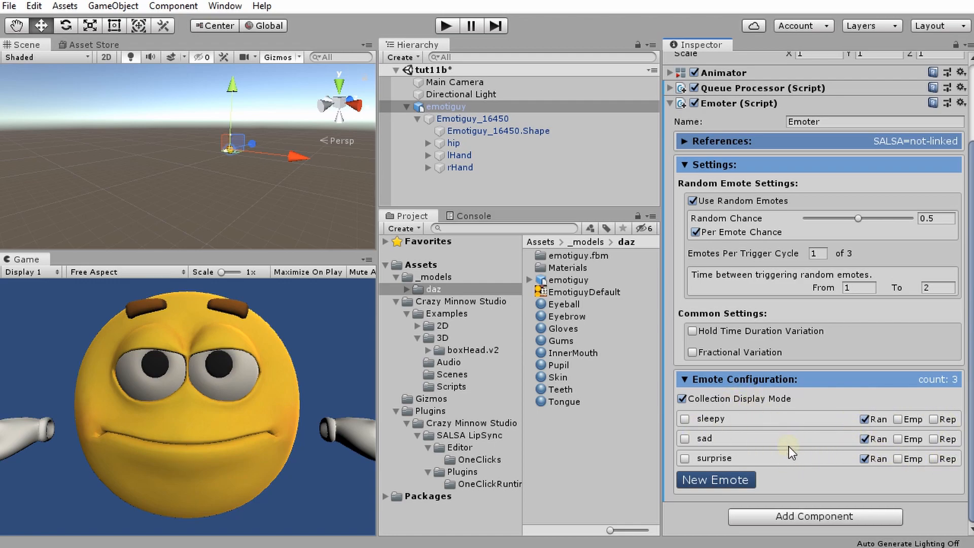
{"action": "left_click", "coordinate": [686, 419]}
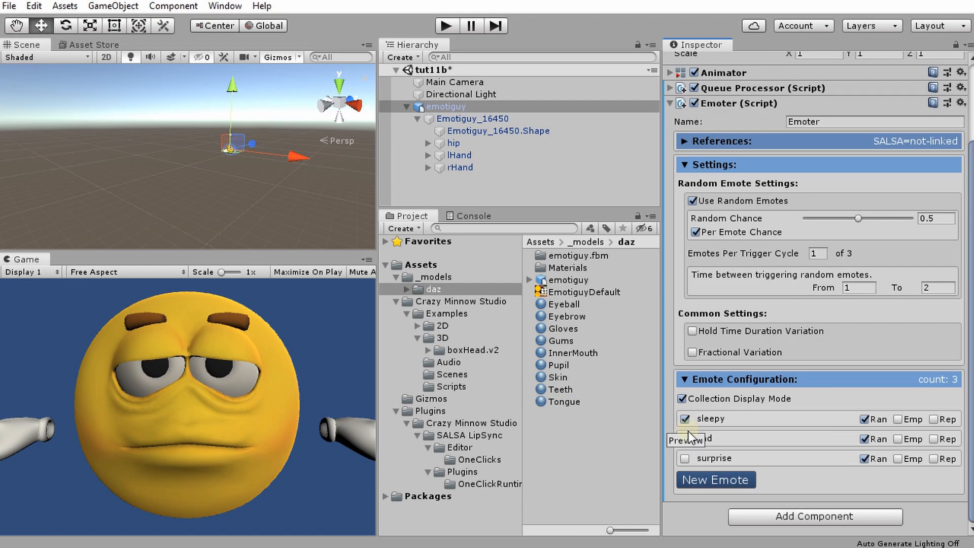
{"action": "left_click", "coordinate": [684, 439]}
{"action": "left_click", "coordinate": [685, 459]}
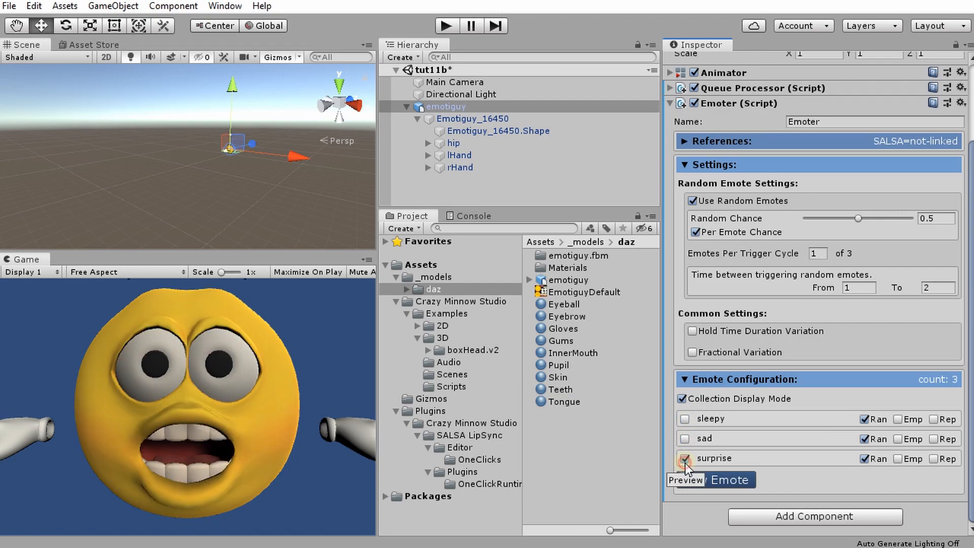
{"action": "left_click", "coordinate": [684, 418]}
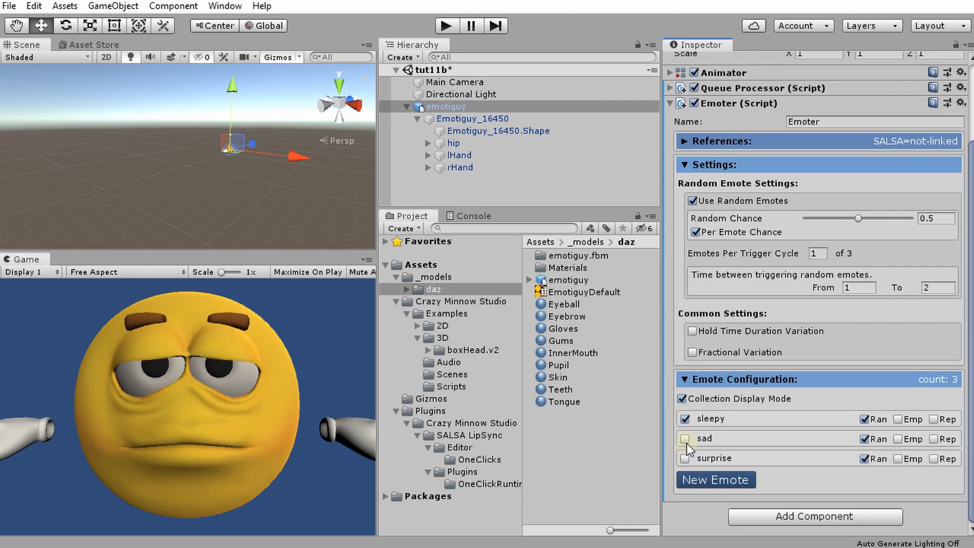
{"action": "left_click", "coordinate": [684, 418]}
Step: Reveal the component timings of sleepy, sad and surprise in the collection list, and return to the normal emote view
{"action": "left_click", "coordinate": [716, 418]}
{"action": "left_click", "coordinate": [711, 453]}
{"action": "scroll", "coordinate": [744, 436], "scroll_direction": "down", "scroll_amount": 1}
{"action": "left_click", "coordinate": [717, 459]}
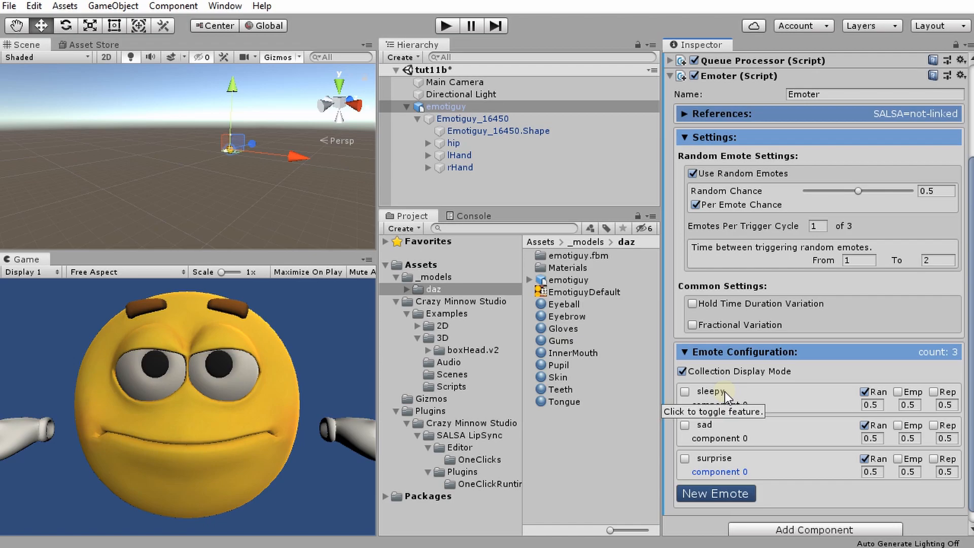
{"action": "left_click", "coordinate": [682, 370]}
Step: Add a second component to the sleepy emote
{"action": "left_click", "coordinate": [739, 415]}
{"action": "scroll", "coordinate": [812, 441], "scroll_direction": "down", "scroll_amount": 10}
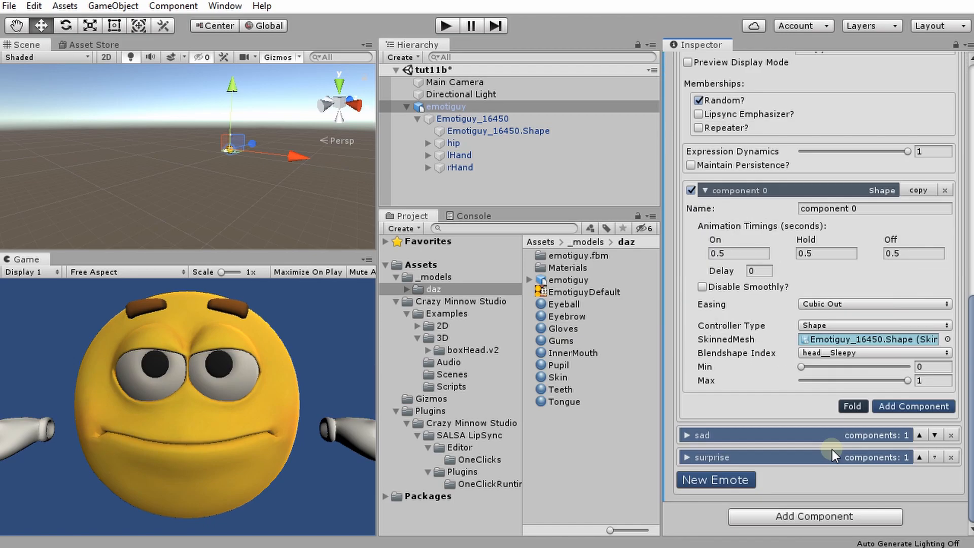
{"action": "left_click", "coordinate": [895, 406]}
{"action": "scroll", "coordinate": [893, 401], "scroll_direction": "down", "scroll_amount": 5}
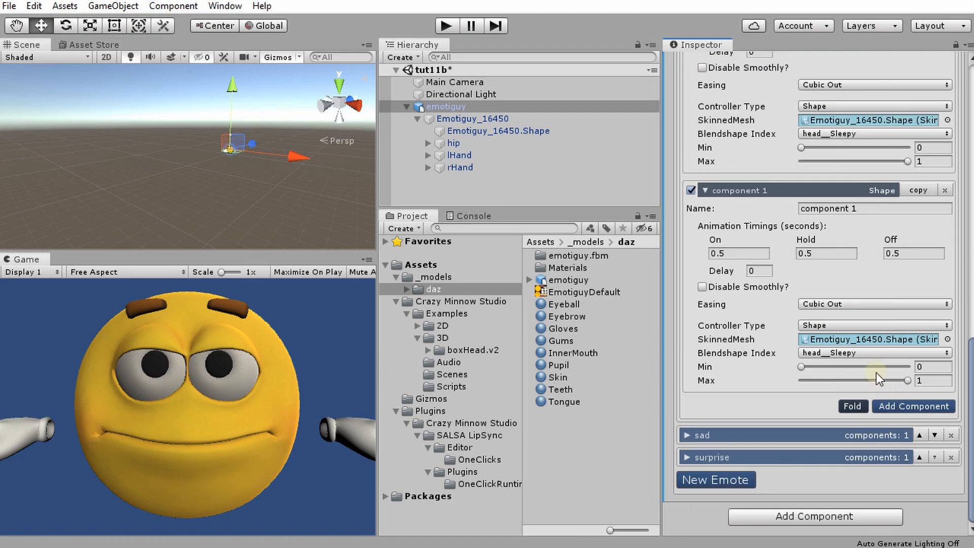
Step: View sleepy's two components in the Collection Display Mode list, and return to the normal emote view
{"action": "scroll", "coordinate": [722, 244], "scroll_direction": "up", "scroll_amount": 10}
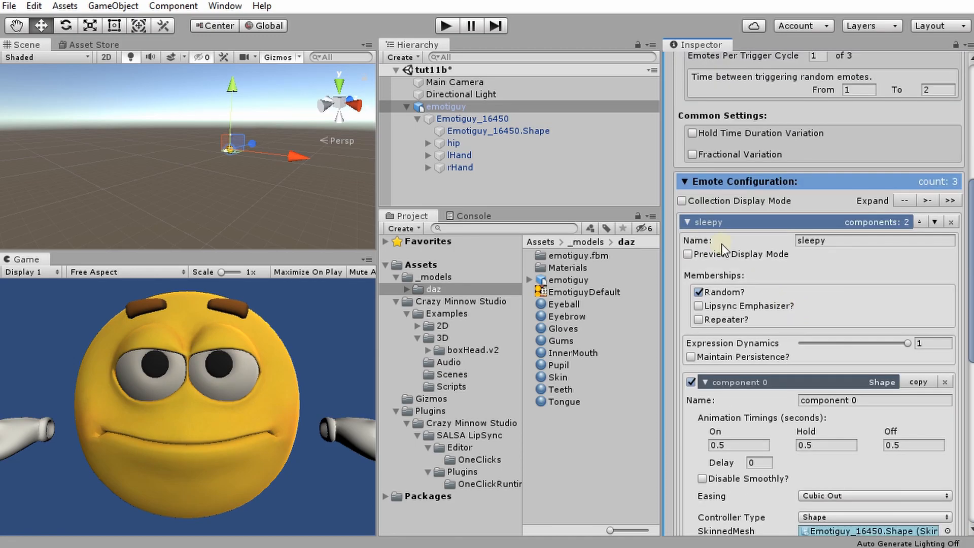
{"action": "left_click", "coordinate": [701, 204]}
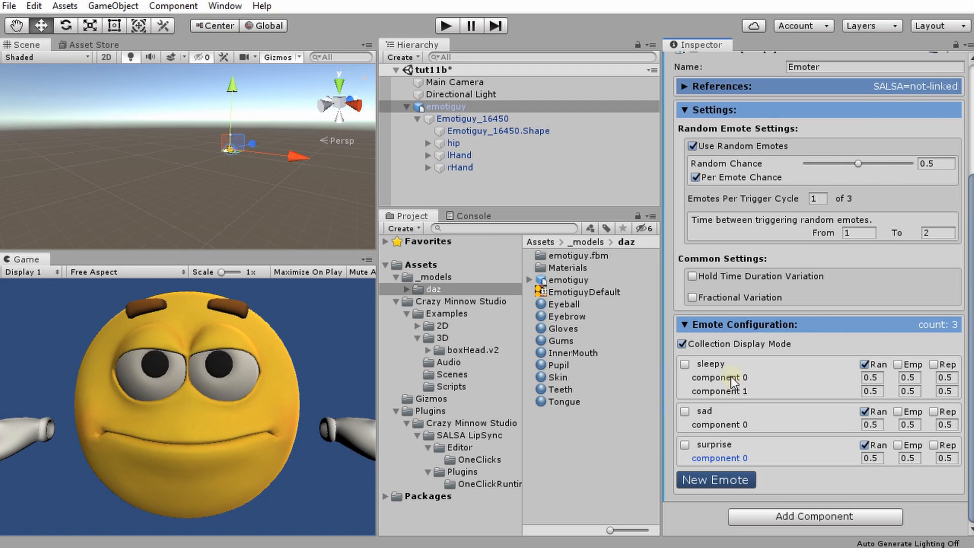
{"action": "left_click", "coordinate": [715, 348]}
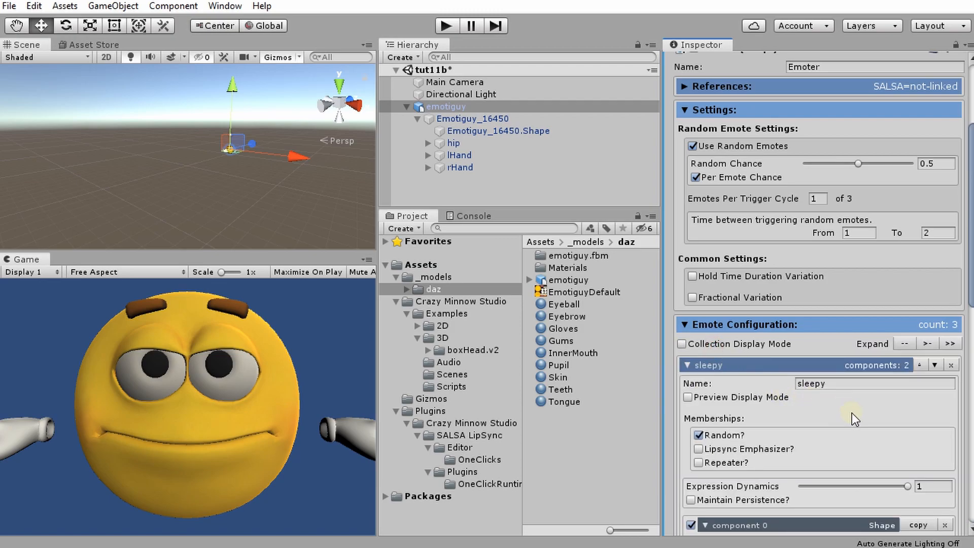
Step: Rename the sleepy emote's first component as sleep and its second component as tired
{"action": "scroll", "coordinate": [852, 414], "scroll_direction": "down", "scroll_amount": 5}
{"action": "left_click", "coordinate": [846, 272]}
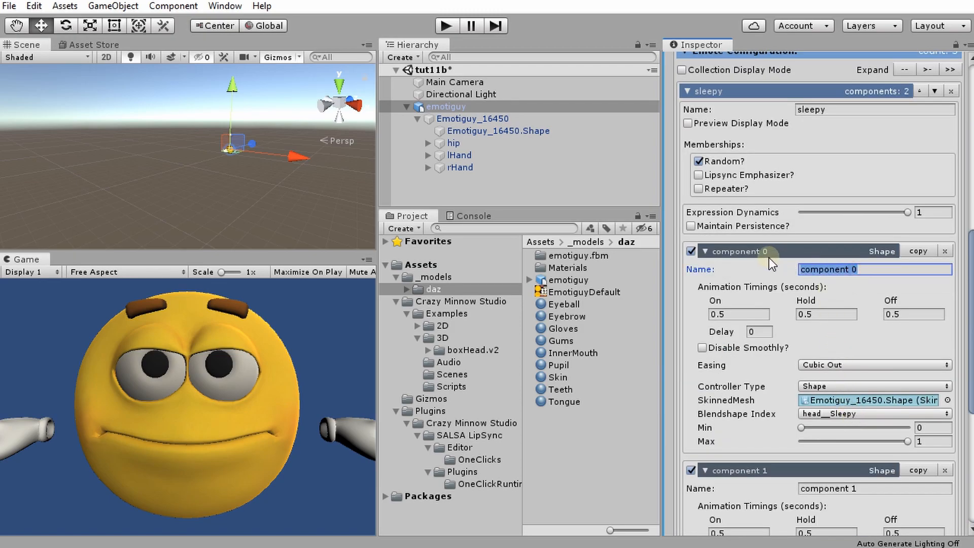
{"action": "type", "text": "sle"}
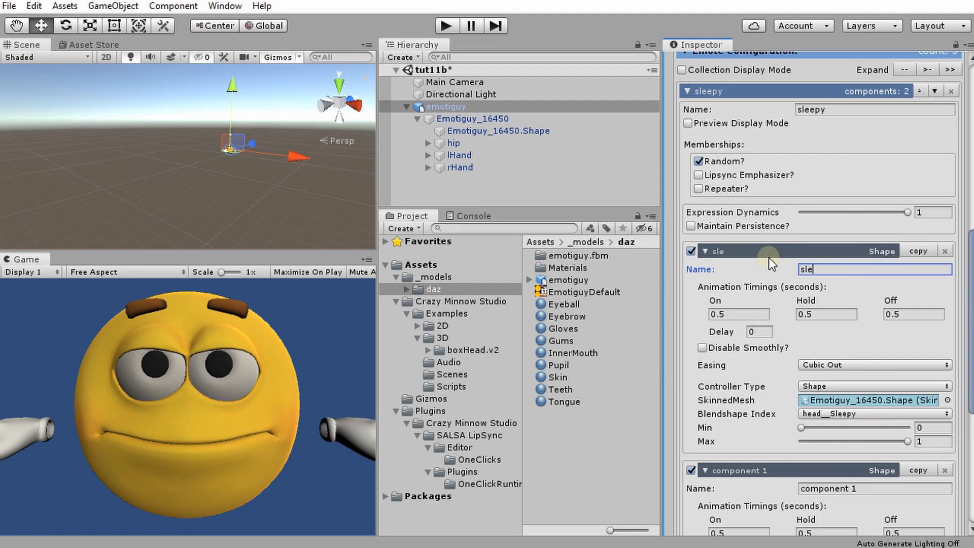
{"action": "type", "text": "ep"}
{"action": "scroll", "coordinate": [786, 269], "scroll_direction": "down", "scroll_amount": 3}
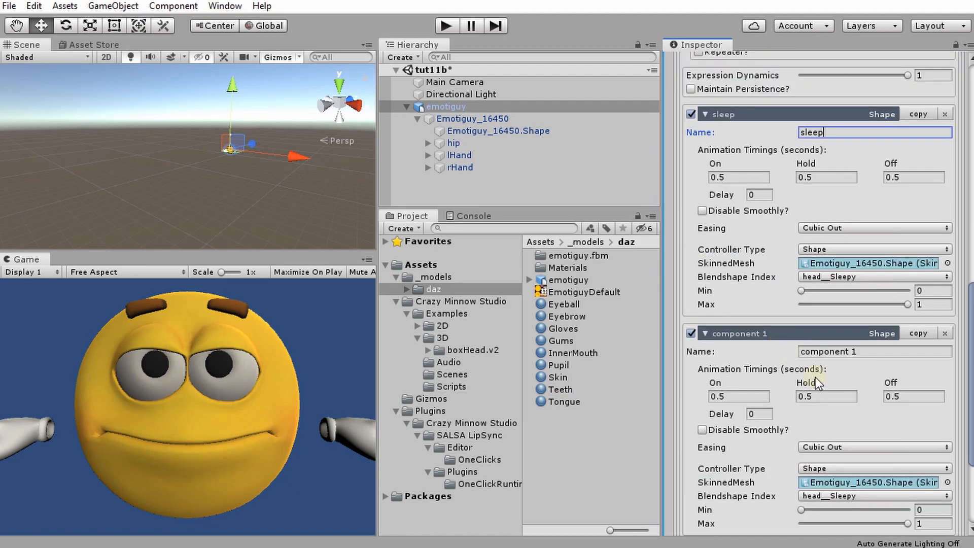
{"action": "left_click", "coordinate": [849, 347]}
{"action": "type", "text": "tired"}
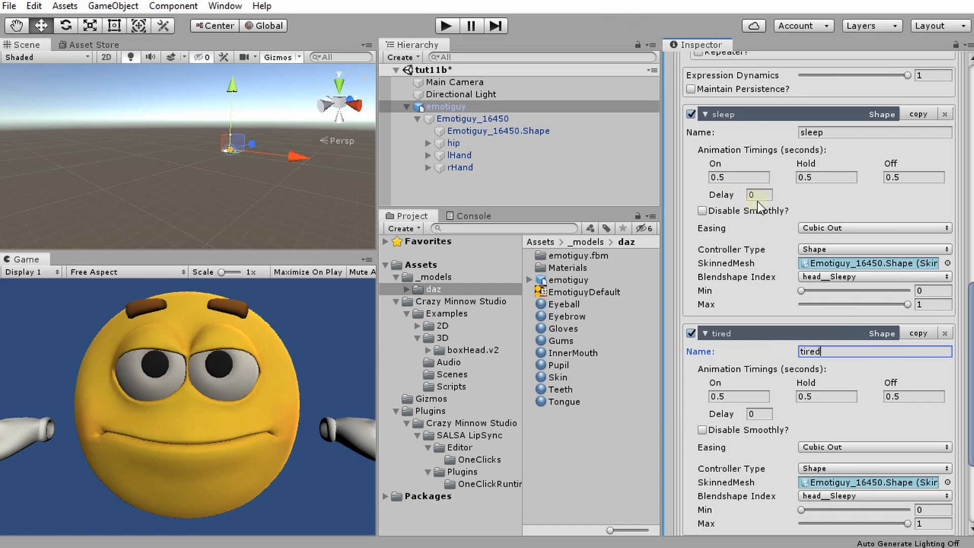
Step: Check the sleep and tired component names in Collection Display Mode, and switch back to the normal view
{"action": "scroll", "coordinate": [757, 273], "scroll_direction": "up", "scroll_amount": 6}
{"action": "left_click", "coordinate": [738, 208]}
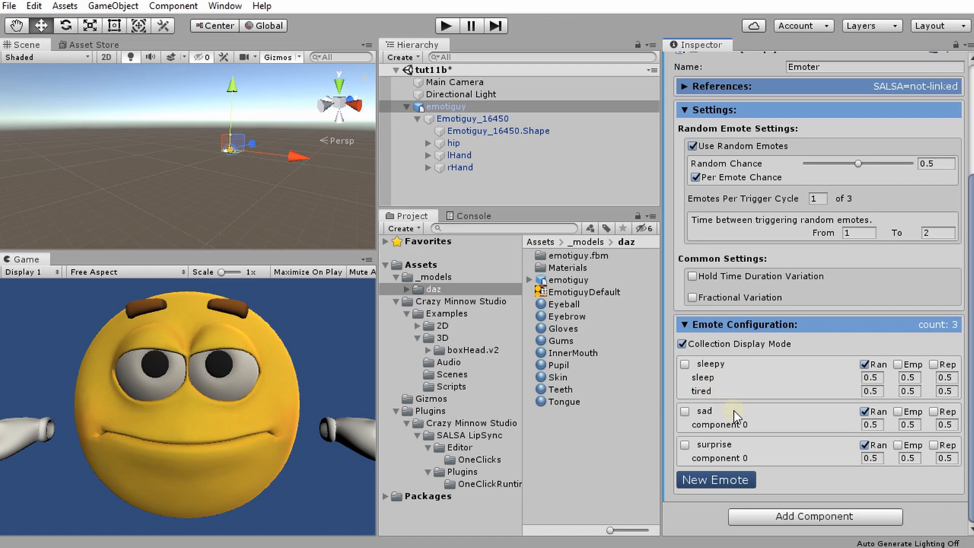
{"action": "left_click", "coordinate": [706, 344]}
Step: Remove the tired component from the sleepy emote and collapse the remaining sleep component
{"action": "scroll", "coordinate": [760, 416], "scroll_direction": "down", "scroll_amount": 5}
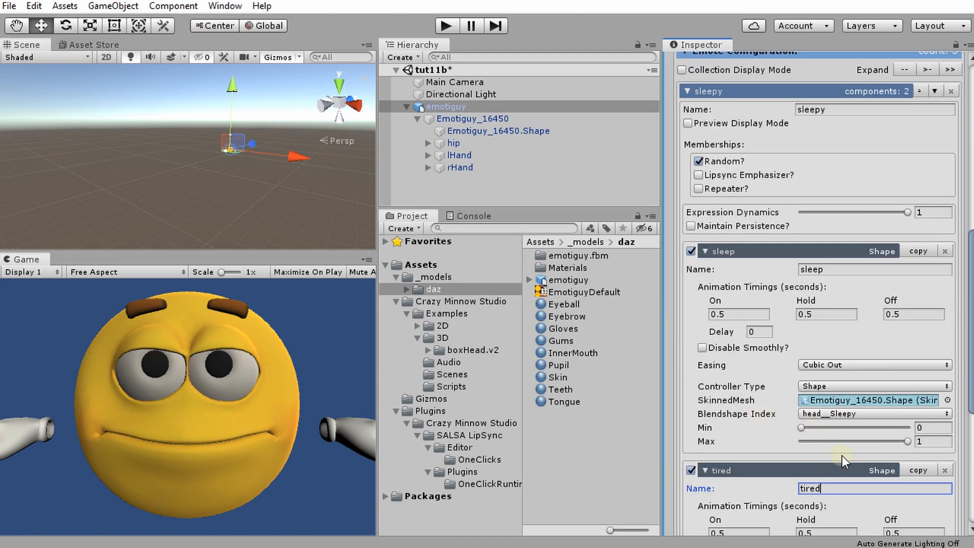
{"action": "scroll", "coordinate": [855, 440], "scroll_direction": "down", "scroll_amount": 3}
{"action": "left_click", "coordinate": [946, 334]}
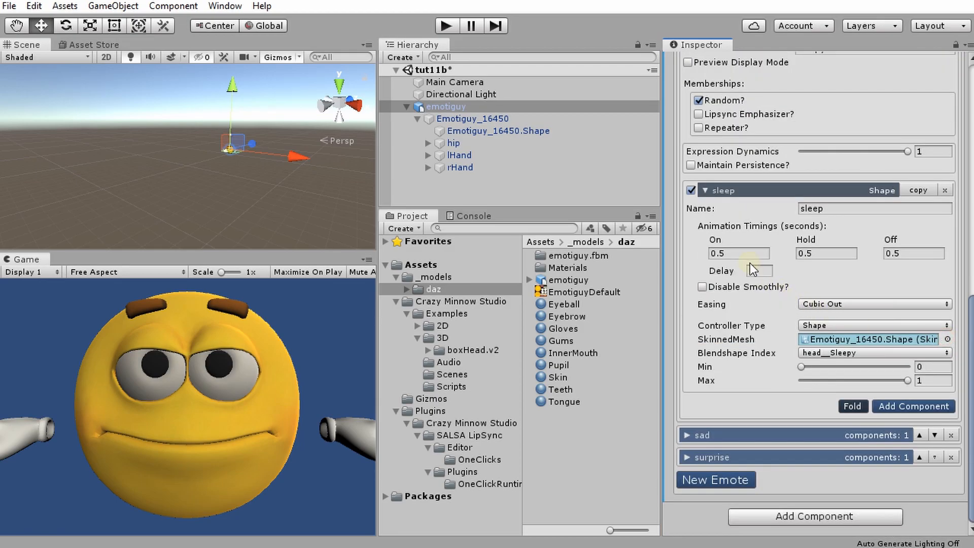
{"action": "scroll", "coordinate": [744, 261], "scroll_direction": "up", "scroll_amount": 3}
{"action": "left_click", "coordinate": [722, 325]}
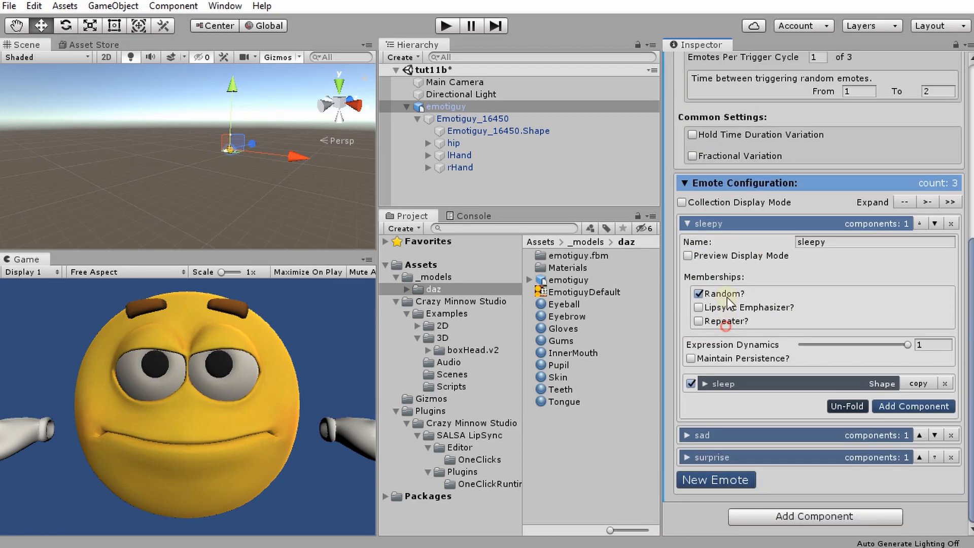
Step: List the emotes in Collection Display Mode and reveal the component timings of sleepy and sad
{"action": "left_click", "coordinate": [702, 202]}
{"action": "scroll", "coordinate": [711, 411], "scroll_direction": "up", "scroll_amount": 1}
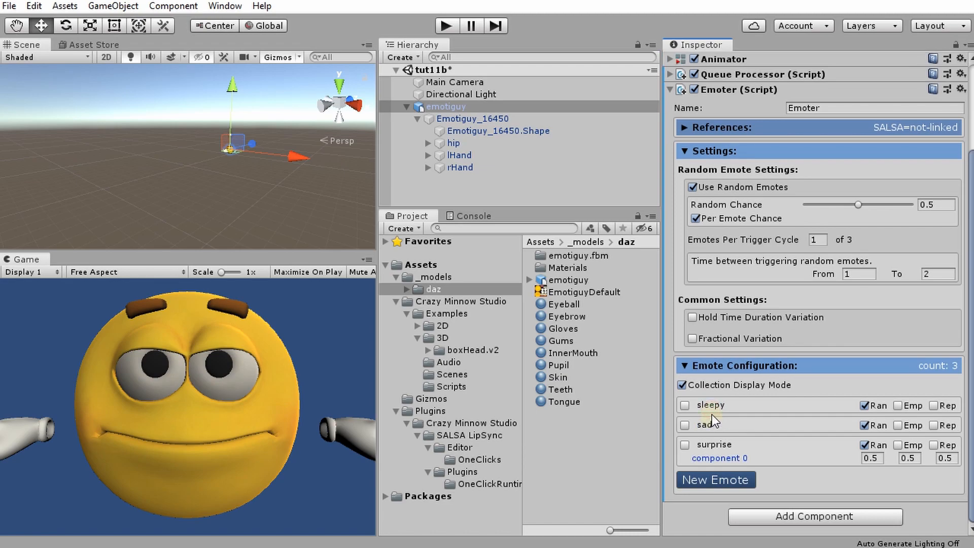
{"action": "left_click", "coordinate": [718, 406]}
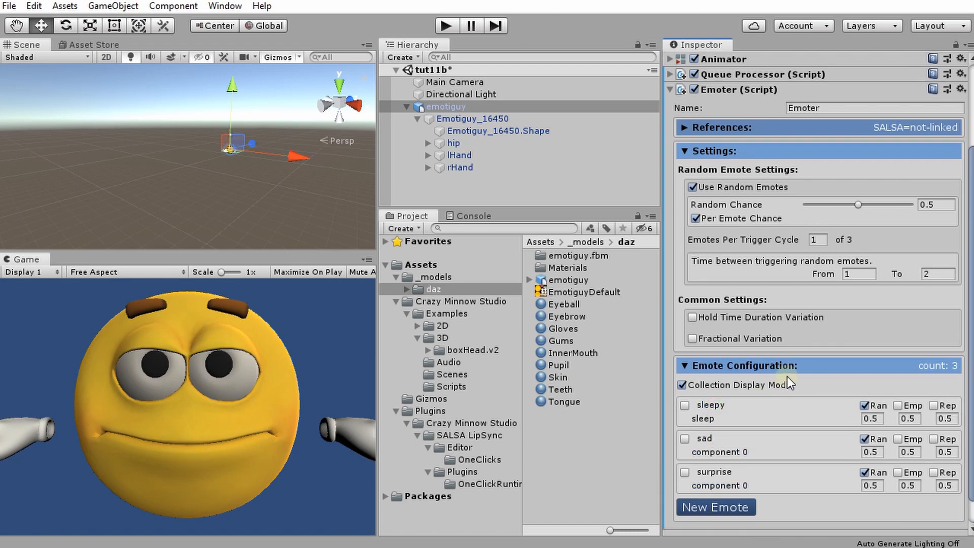
Step: Set the On time to 0.25 for the components of sleepy, sad and surprise
{"action": "scroll", "coordinate": [787, 376], "scroll_direction": "down", "scroll_amount": 2}
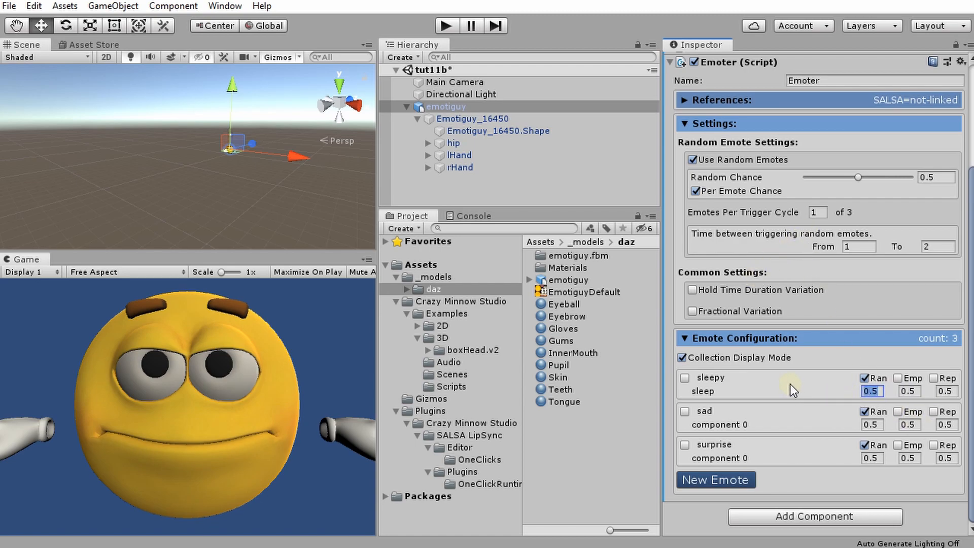
{"action": "type", "text": ".25"}
{"action": "left_click", "coordinate": [874, 428]}
{"action": "type", "text": "2"}
{"action": "left_click", "coordinate": [873, 459]}
{"action": "type", "text": "2"}
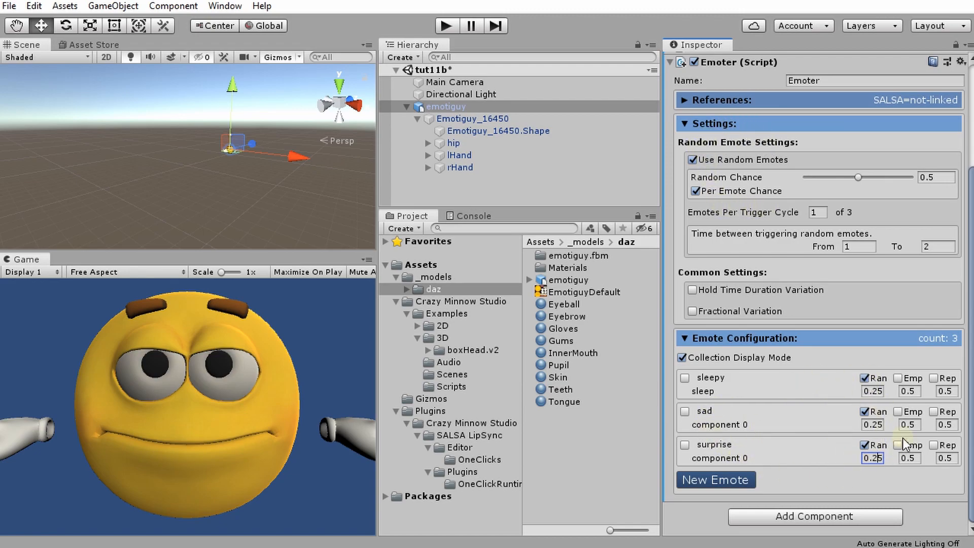
Step: Try turning Use Random Emotes off in the editor and on during Play mode, and re-enable it after stopping
{"action": "left_click", "coordinate": [758, 158]}
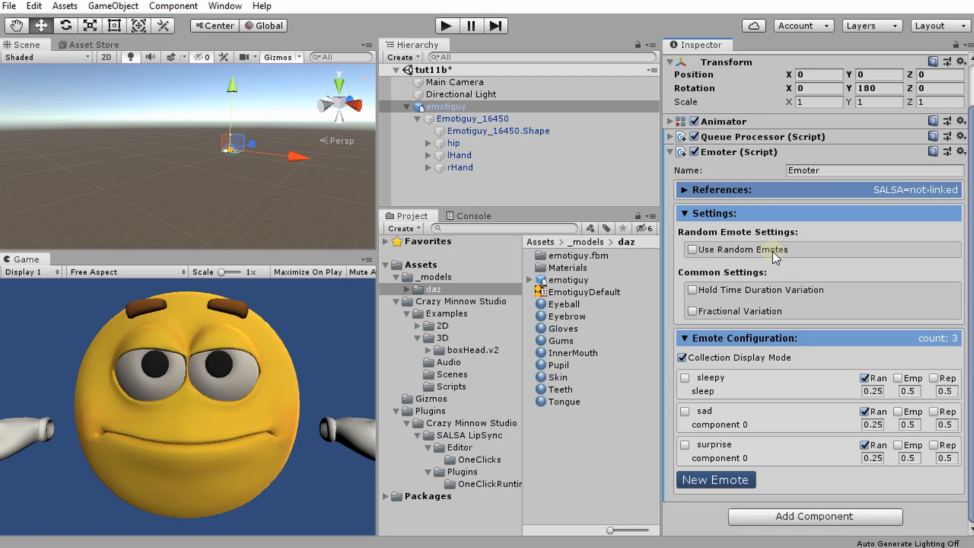
{"action": "left_click", "coordinate": [446, 27]}
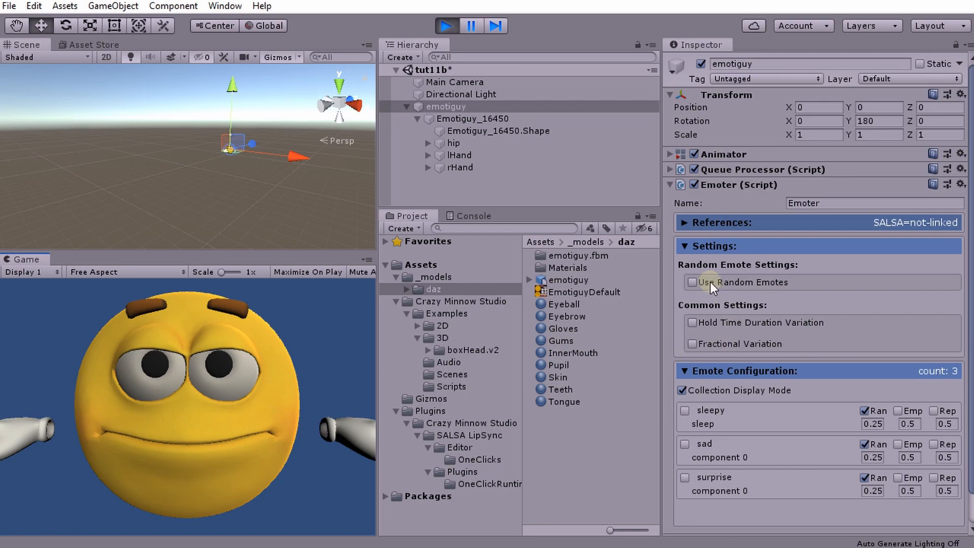
{"action": "left_click", "coordinate": [693, 282]}
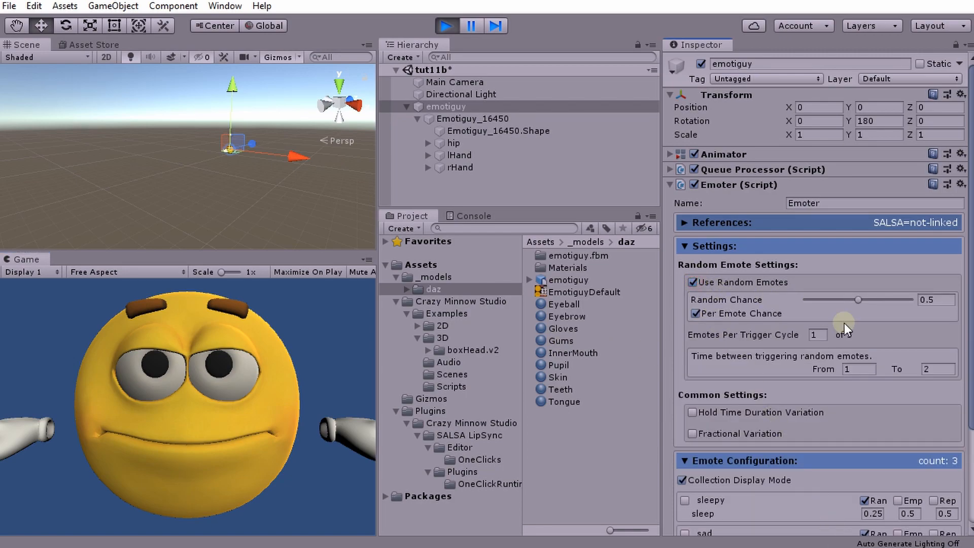
{"action": "left_click", "coordinate": [446, 26]}
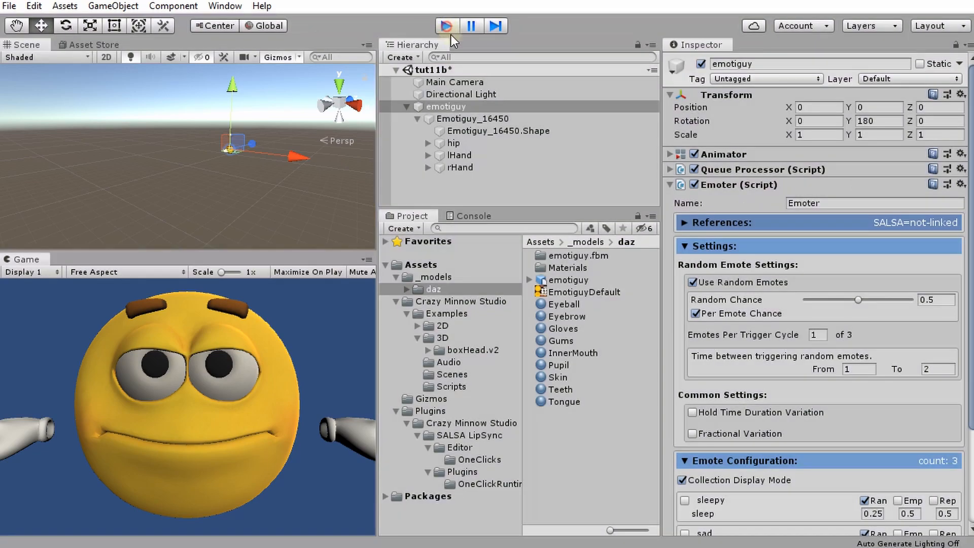
{"action": "left_click", "coordinate": [705, 297]}
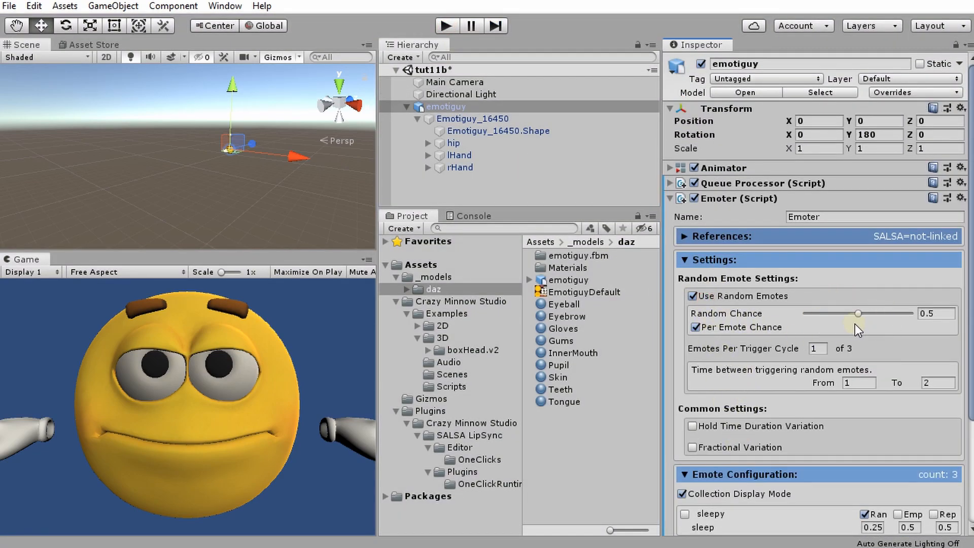
Step: Set Random Chance to 0.536, disable Per Emote Chance, and try Emotes Per Trigger Cycle at 3 before returning it to 1
{"action": "mouse_move", "coordinate": [854, 323]}
{"action": "mouse_move", "coordinate": [859, 314]}
{"action": "left_mouse_down"}
{"action": "mouse_move", "coordinate": [823, 313]}
{"action": "mouse_move", "coordinate": [882, 318]}
{"action": "mouse_move", "coordinate": [862, 314]}
{"action": "left_mouse_up"}
{"action": "left_click", "coordinate": [756, 326]}
{"action": "left_click_drag", "start_coordinate": [786, 350], "coordinate": [814, 349]}
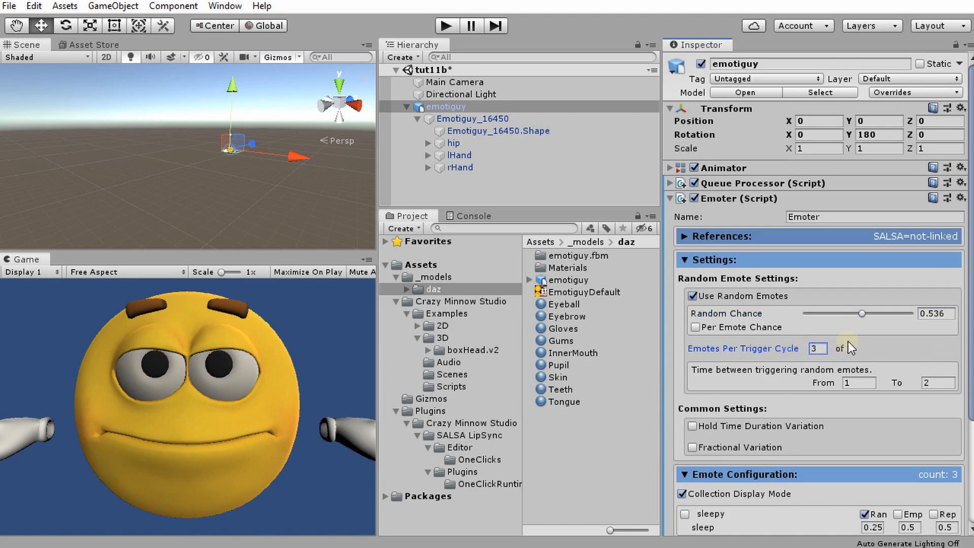
{"action": "left_click_drag", "start_coordinate": [795, 349], "coordinate": [779, 349]}
Step: Hide the component timings of sleepy, sad and surprise in the collection list
{"action": "scroll", "coordinate": [804, 479], "scroll_direction": "down", "scroll_amount": 5}
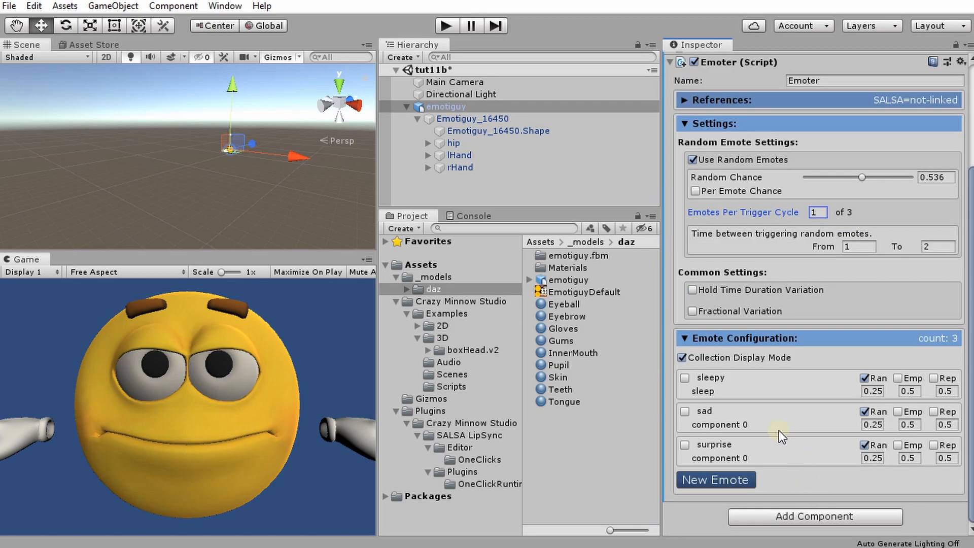
{"action": "left_click", "coordinate": [710, 380]}
{"action": "left_click", "coordinate": [713, 414]}
{"action": "left_click", "coordinate": [713, 443]}
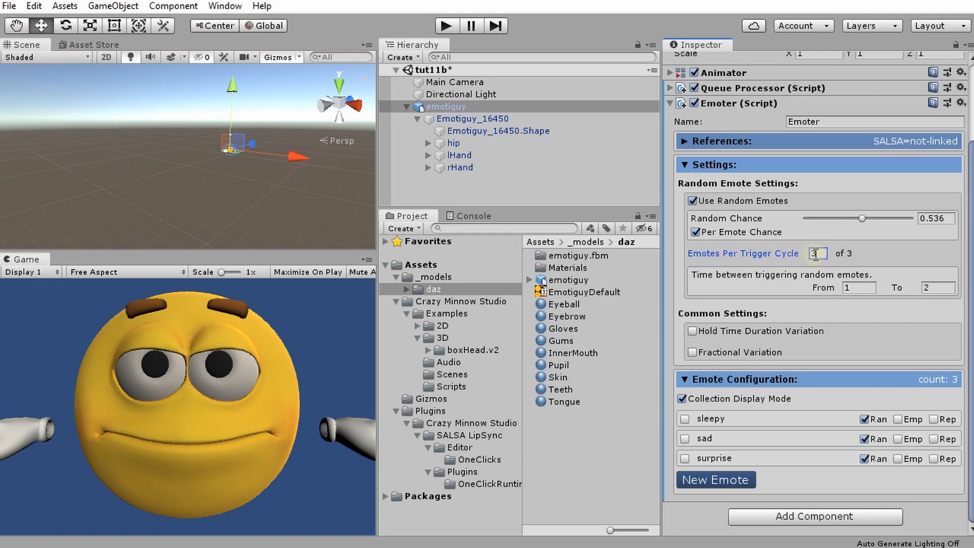
Step: Set Emotes Per Trigger Cycle to 2 and toggle Per Emote Chance off and back on
{"action": "type", "text": "2"}
{"action": "left_click", "coordinate": [818, 253]}
{"action": "mouse_move", "coordinate": [749, 231]}
{"action": "left_click", "coordinate": [754, 233]}
{"action": "left_click", "coordinate": [741, 233]}
Step: Inspect the component timings of all three emotes in the collection list, and collapse them again
{"action": "left_click", "coordinate": [714, 417]}
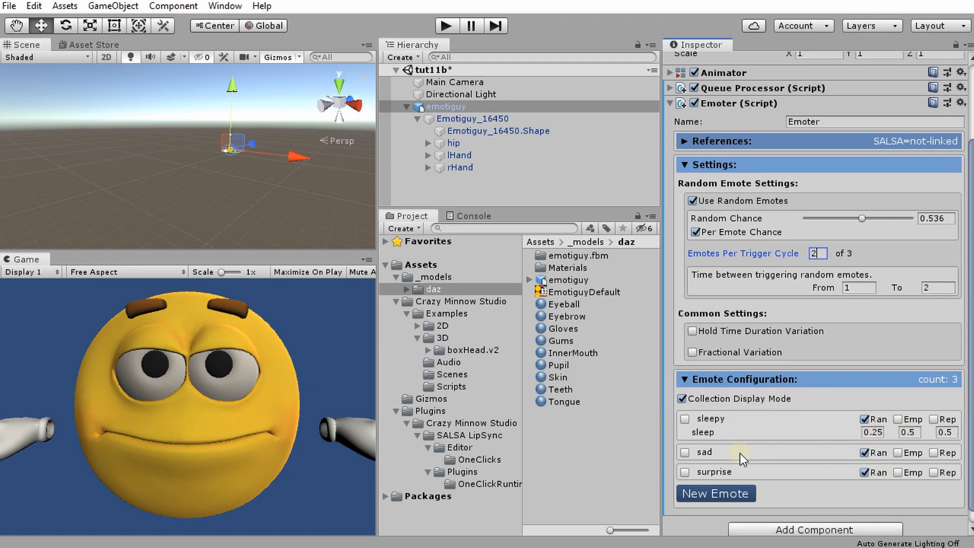
{"action": "left_click", "coordinate": [704, 452]}
{"action": "left_click", "coordinate": [709, 486]}
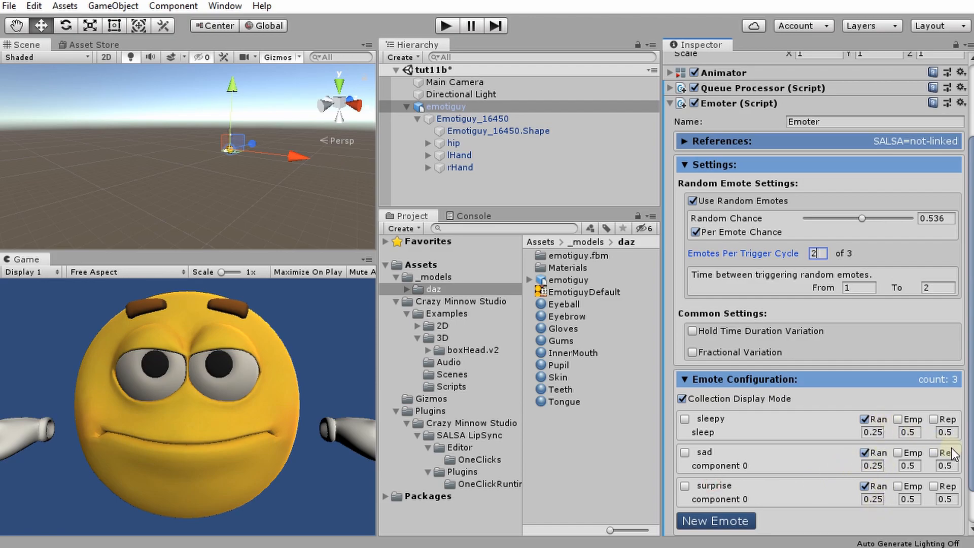
{"action": "left_click", "coordinate": [714, 419]}
{"action": "left_click", "coordinate": [711, 439]}
{"action": "left_click", "coordinate": [709, 458]}
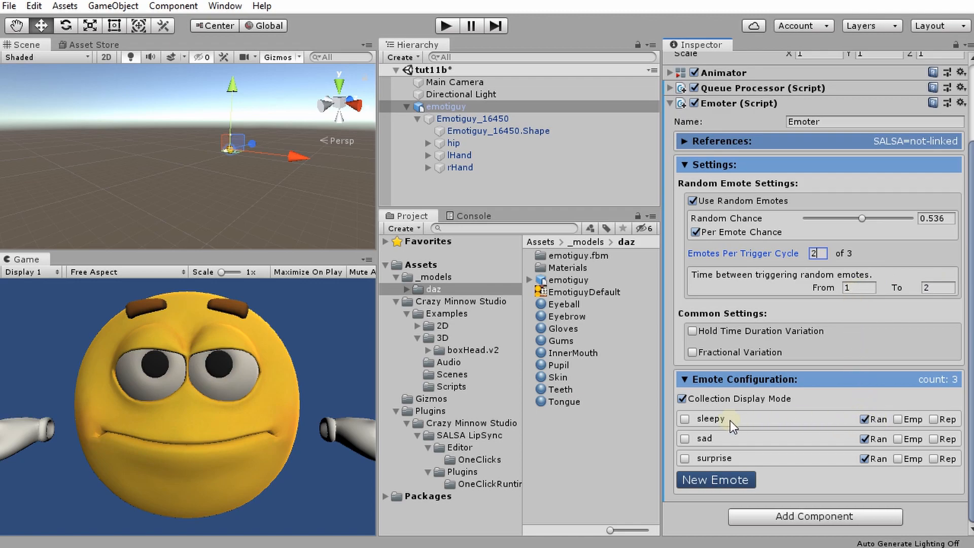
Step: Expand the component timings of all three emotes and set the sad component's Hold time to 1
{"action": "left_click", "coordinate": [710, 420]}
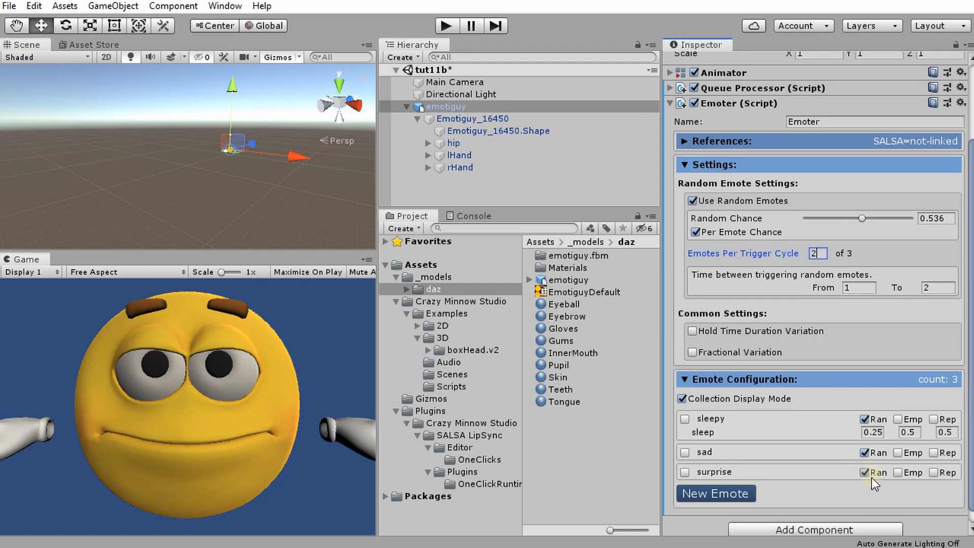
{"action": "left_click", "coordinate": [696, 472]}
{"action": "left_click", "coordinate": [706, 453]}
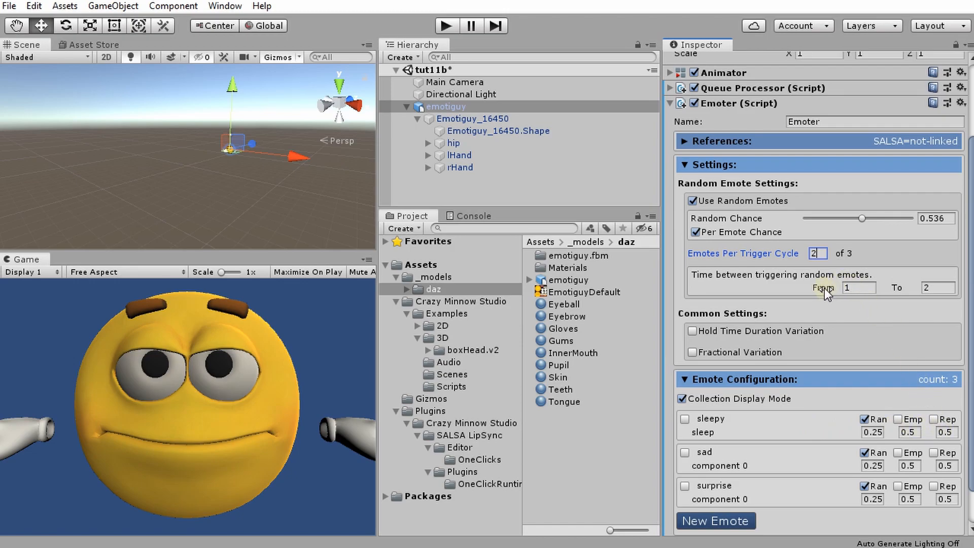
{"action": "left_click", "coordinate": [857, 288]}
{"action": "left_click", "coordinate": [912, 466]}
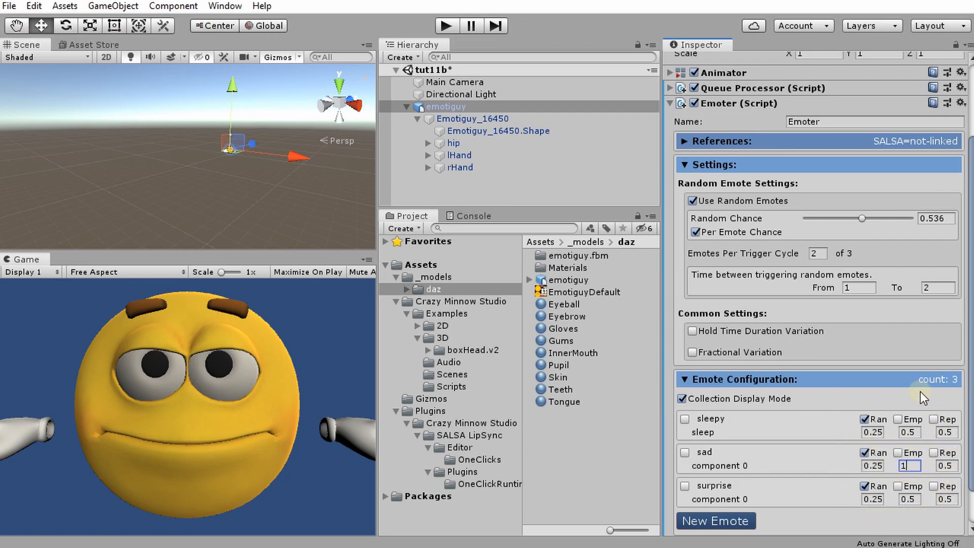
Step: Set the minimum time between triggering random emotes to 1.25, and test the emotes in Play mode
{"action": "left_click", "coordinate": [849, 286]}
{"action": "mouse_move", "coordinate": [866, 316]}
{"action": "left_click", "coordinate": [869, 286]}
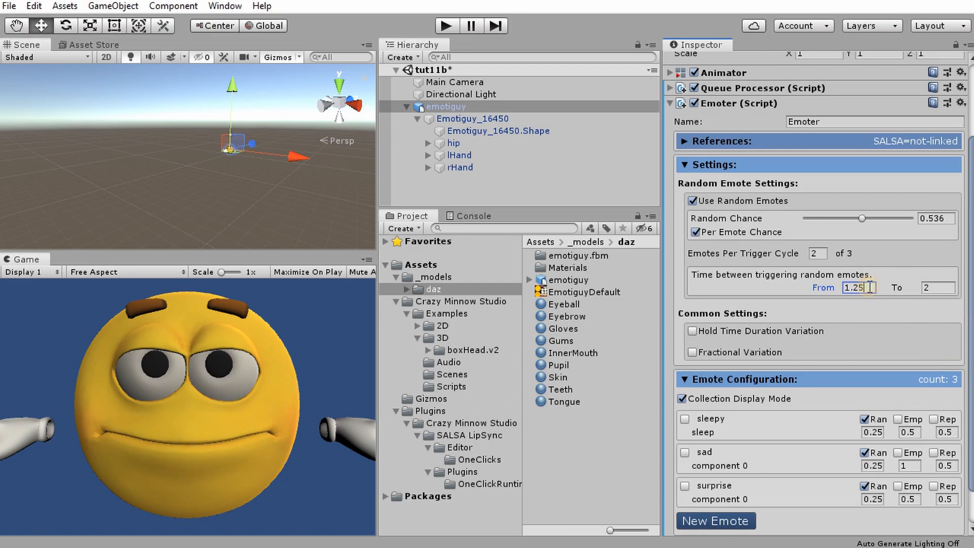
{"action": "left_click", "coordinate": [445, 26]}
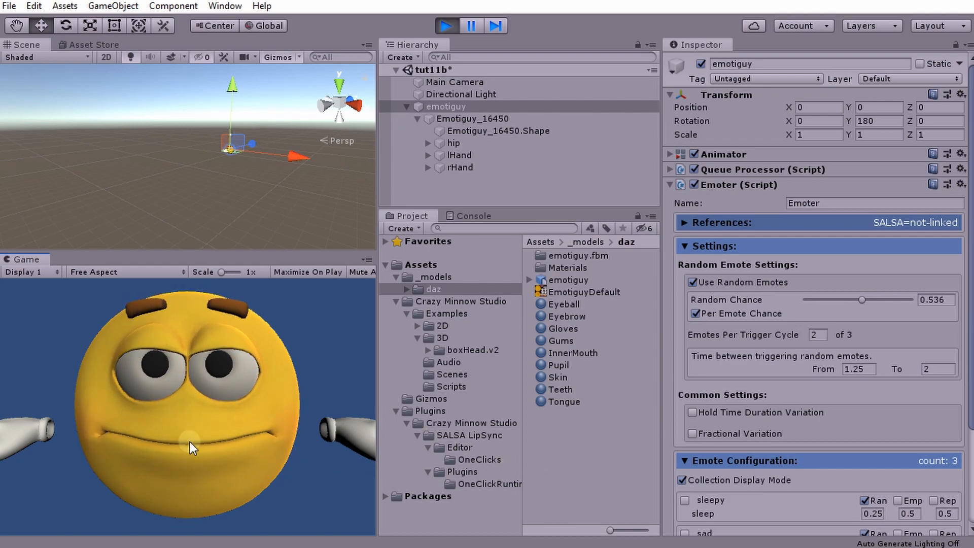
{"action": "left_click", "coordinate": [448, 27]}
Step: Set Emotes Per Trigger Cycle to 1, run the scene, and raise Random Chance to 1 during Play mode
{"action": "scroll", "coordinate": [797, 427], "scroll_direction": "down", "scroll_amount": 3}
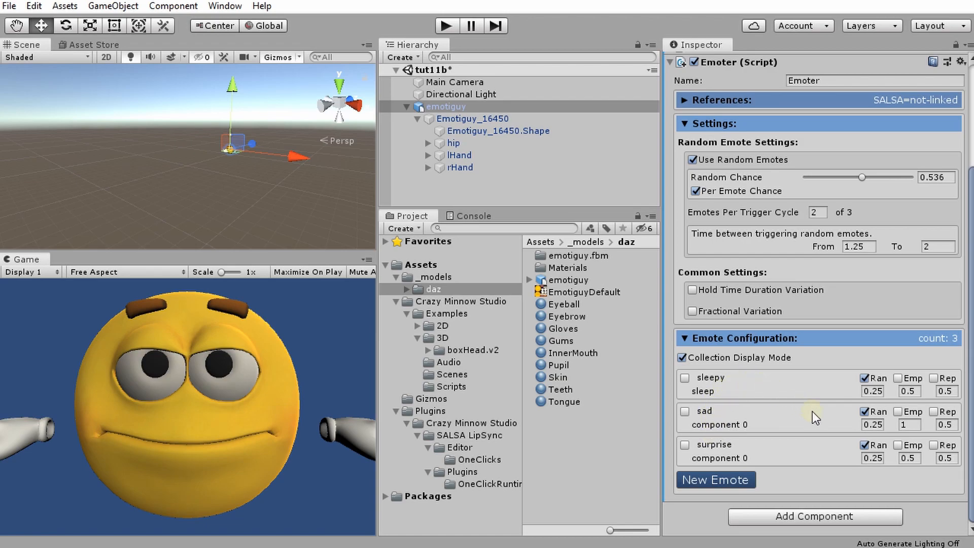
{"action": "left_click", "coordinate": [779, 210]}
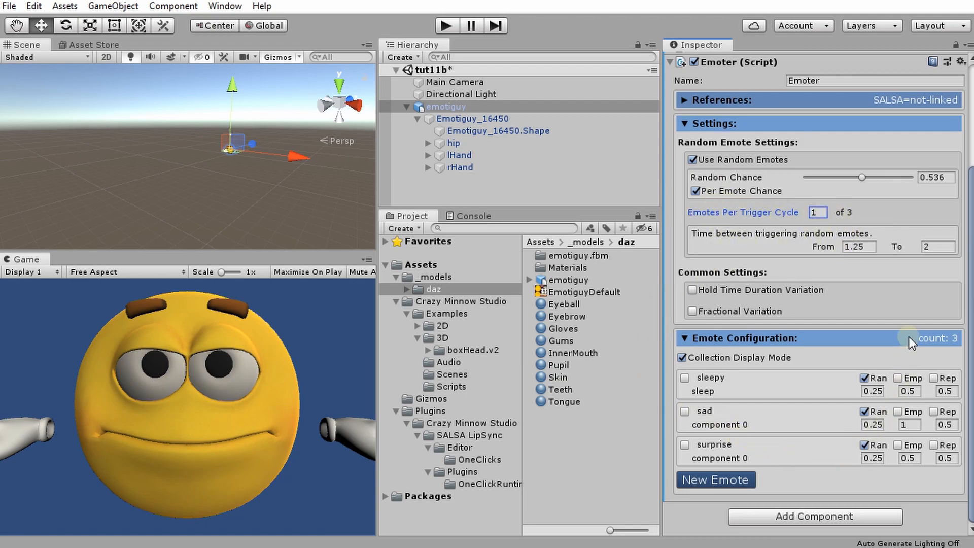
{"action": "left_click", "coordinate": [446, 26]}
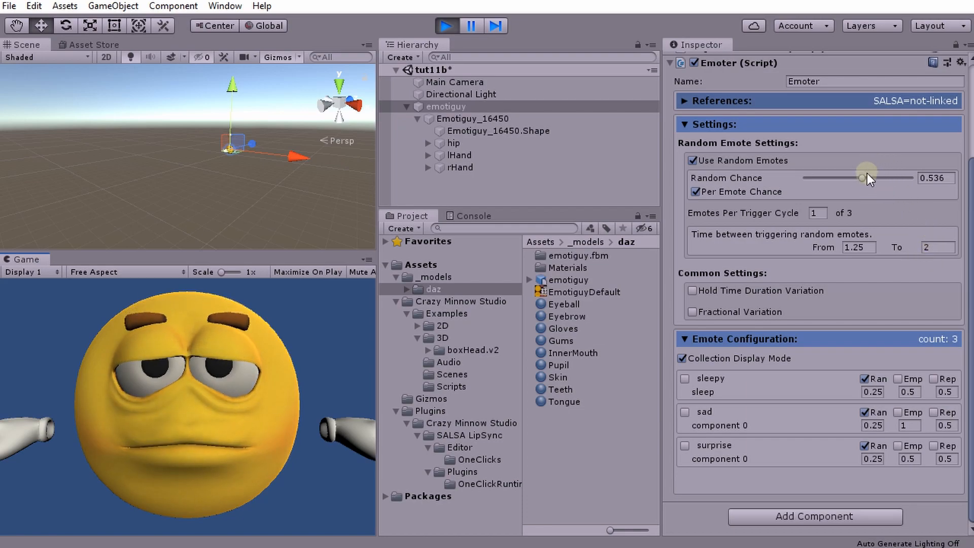
{"action": "left_click", "coordinate": [909, 178]}
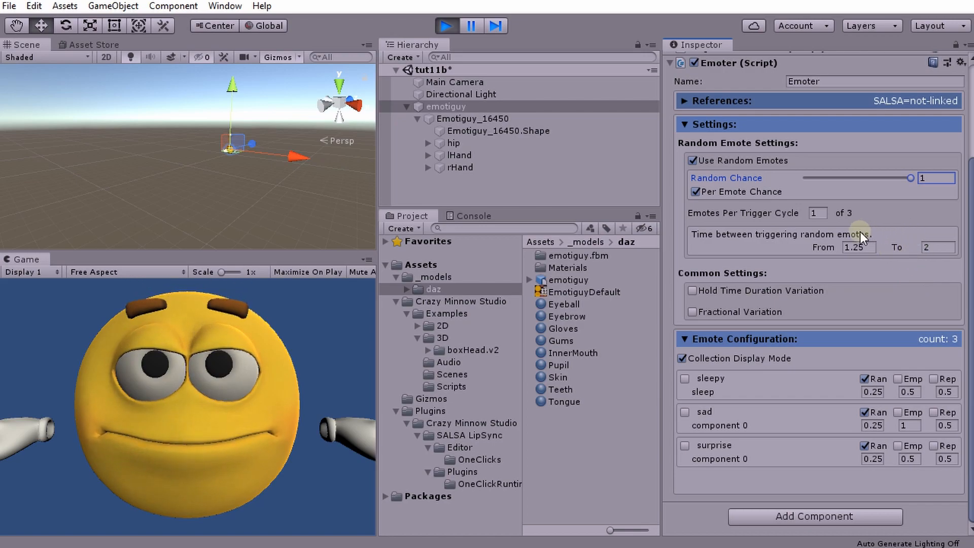
Step: Raise the minimum time between triggering random emotes to 2.22 during Play mode, and stop the test run
{"action": "left_click", "coordinate": [828, 248]}
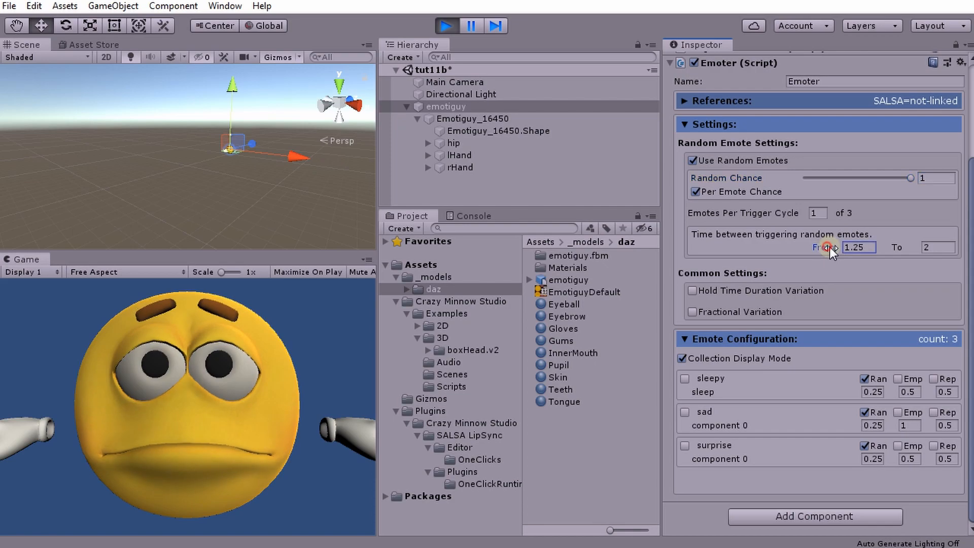
{"action": "mouse_move", "coordinate": [837, 247]}
{"action": "left_mouse_down"}
{"action": "mouse_move", "coordinate": [852, 246]}
{"action": "mouse_move", "coordinate": [827, 249]}
{"action": "mouse_move", "coordinate": [840, 248]}
{"action": "left_mouse_up"}
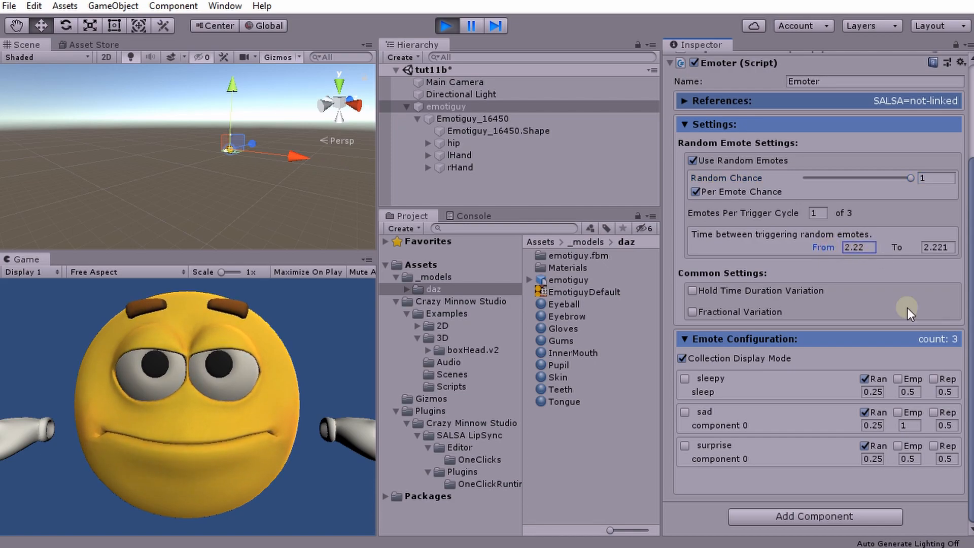
{"action": "left_click", "coordinate": [447, 27]}
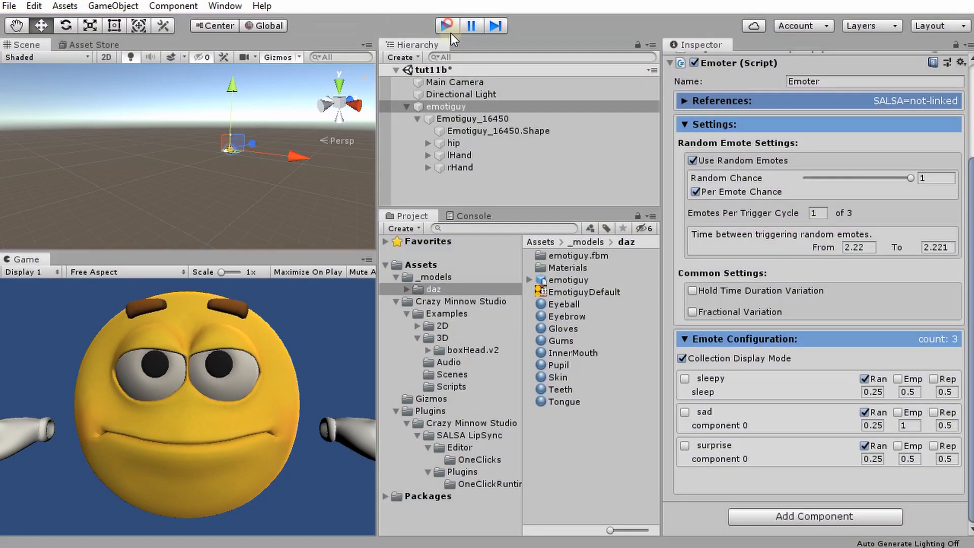
Step: Set the minimum time between triggering random emotes to 3.37, and test it in Play mode with Random Chance raised to 1
{"action": "left_click_drag", "start_coordinate": [822, 260], "coordinate": [864, 262]}
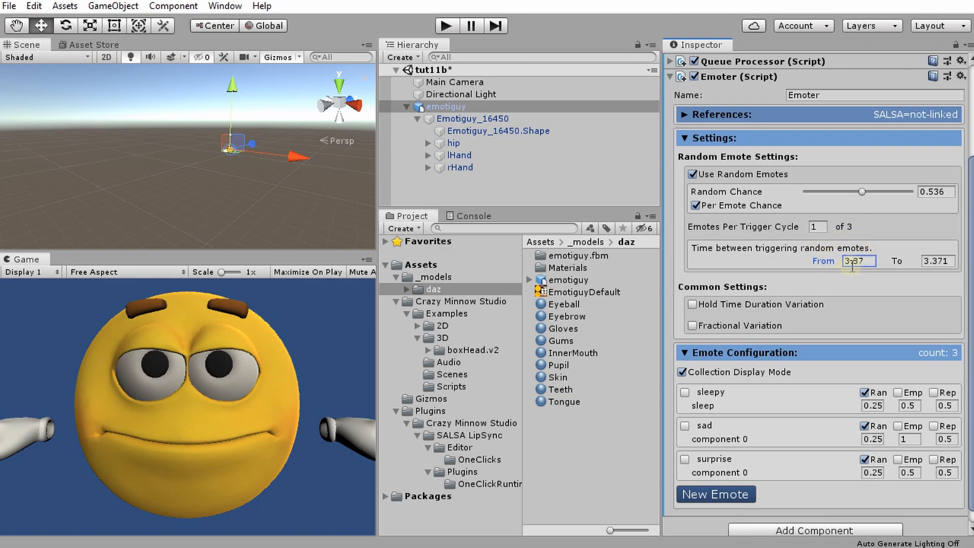
{"action": "key", "text": "ctrl+p"}
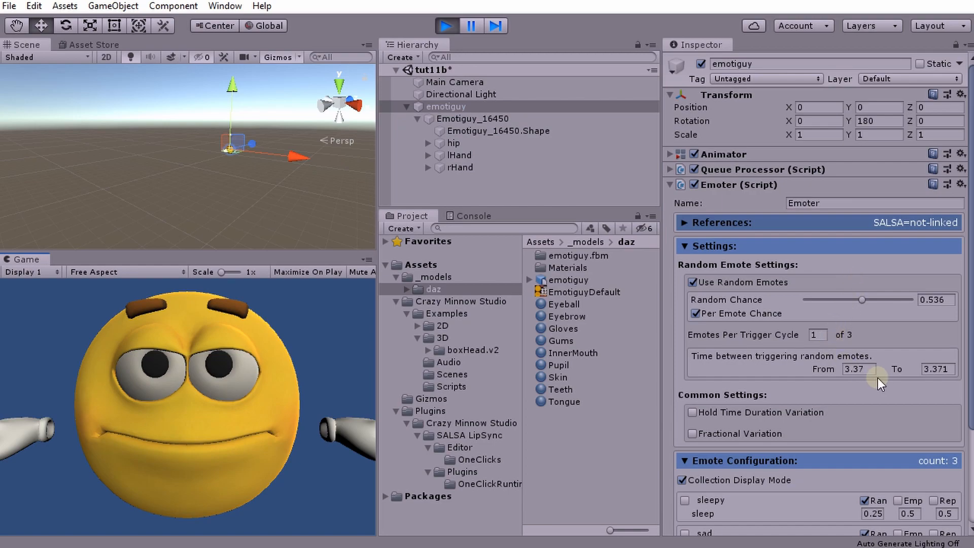
{"action": "left_click_drag", "start_coordinate": [855, 302], "coordinate": [884, 302]}
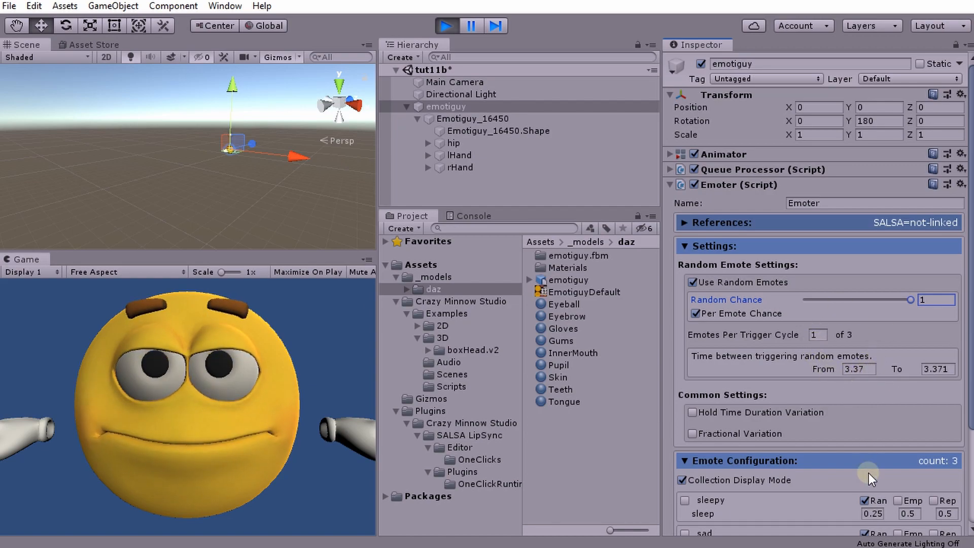
{"action": "scroll", "coordinate": [864, 470], "scroll_direction": "down", "scroll_amount": 3}
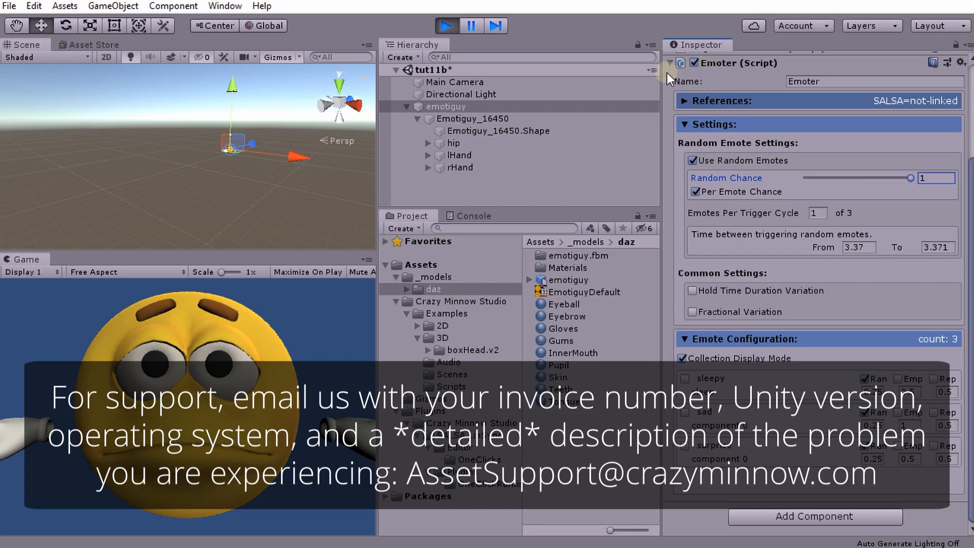
{"action": "left_click", "coordinate": [446, 26]}
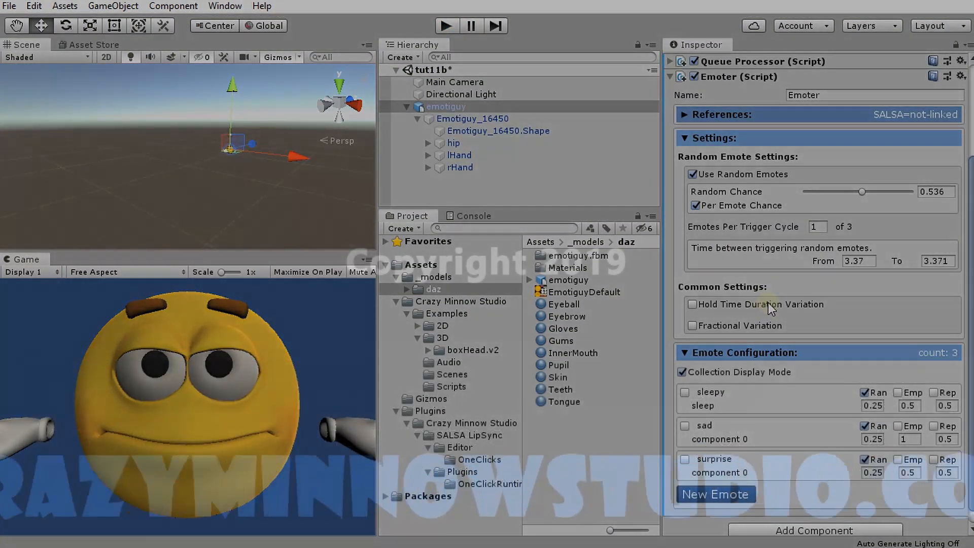
{"action": "mouse_move", "coordinate": [794, 312]}
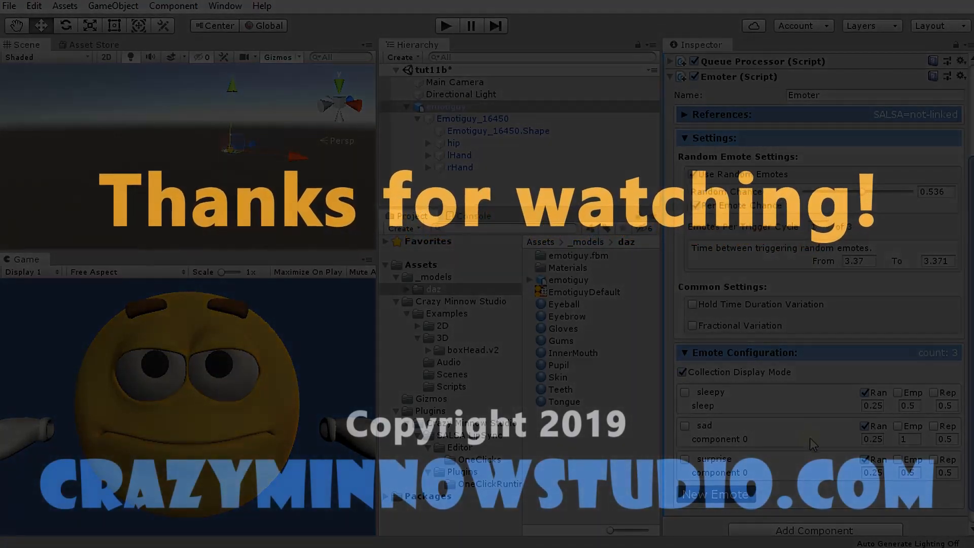